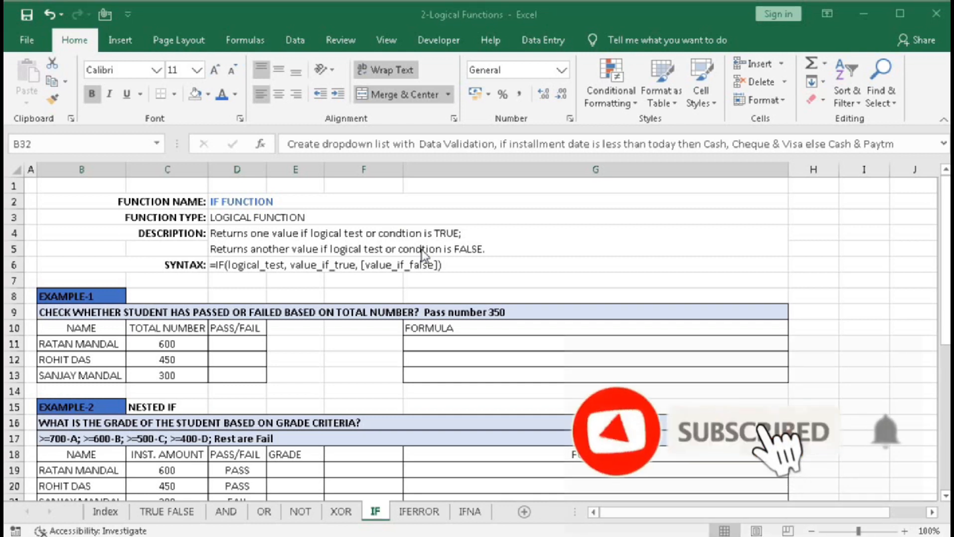
# In D11, write an IF formula testing whether C11>=350, with "Pass" as the true value and "Fail" as the false value.
pyautogui.click(233, 202)
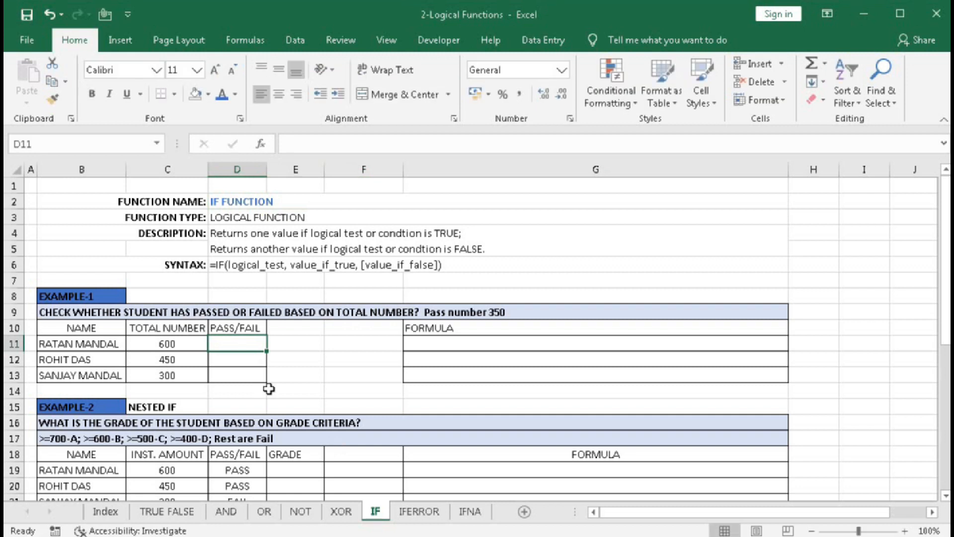
pyautogui.write('=IF(')
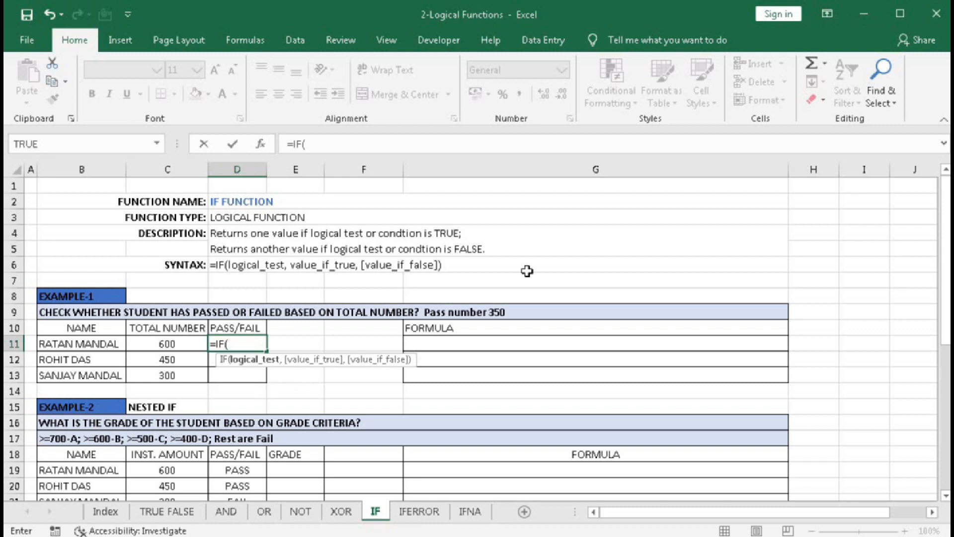
pyautogui.click(170, 344)
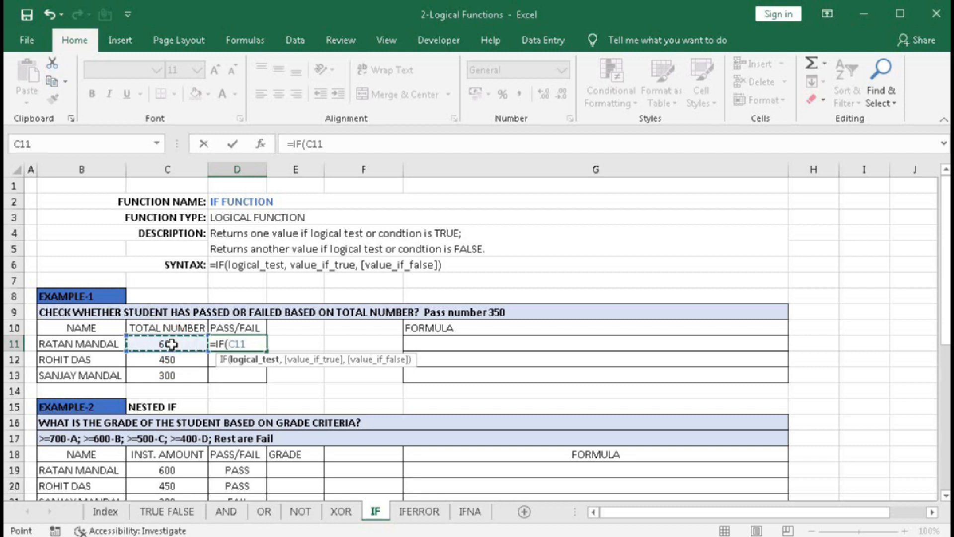
pyautogui.write('>')
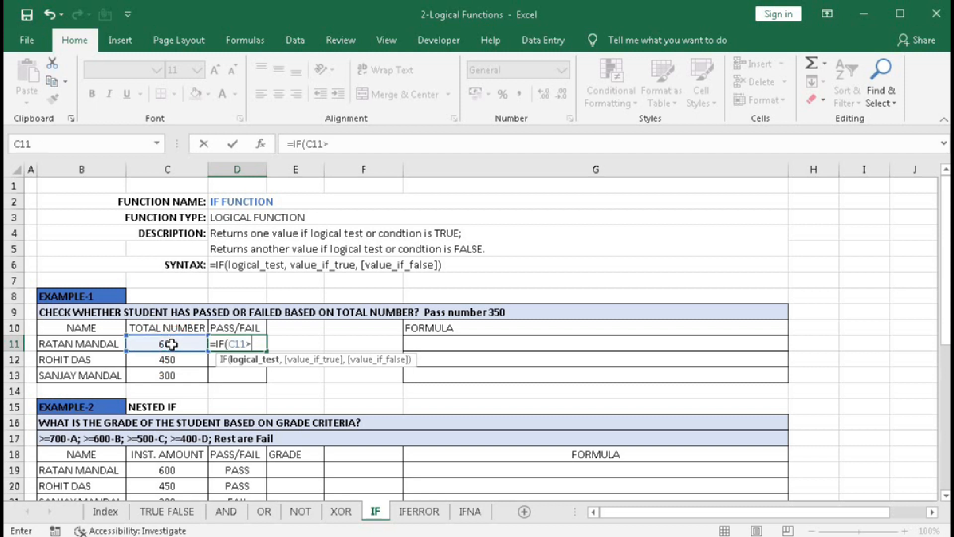
pyautogui.write('=350,')
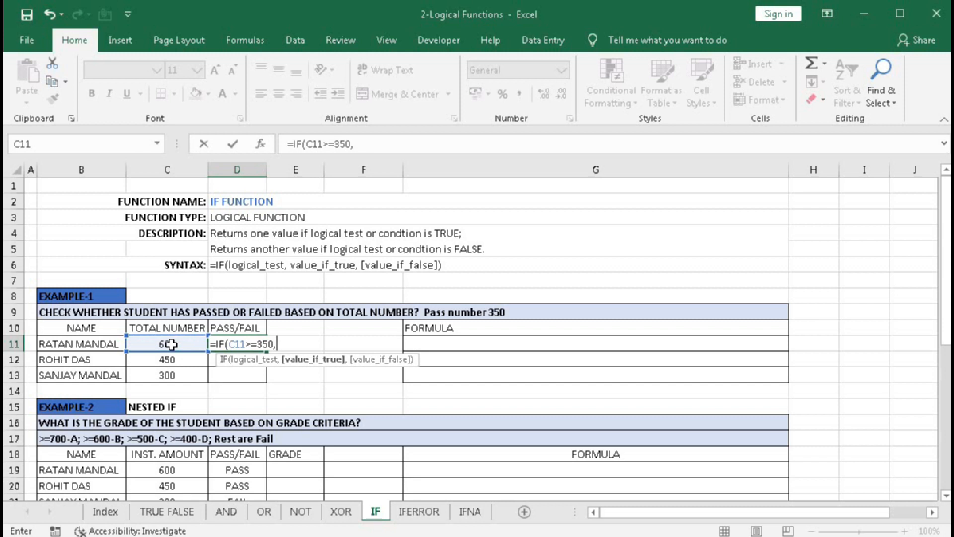
pyautogui.write('"Pass",')
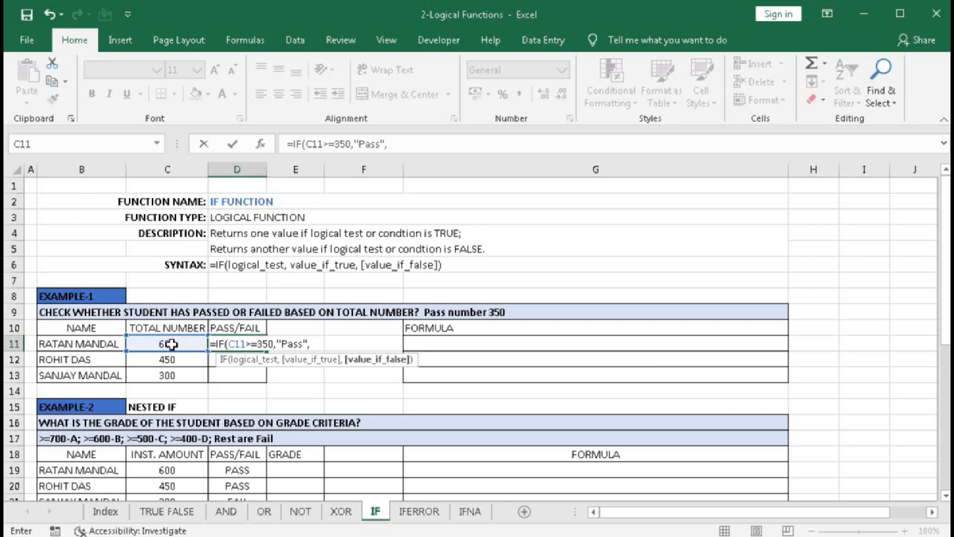
pyautogui.write('"Fail"')
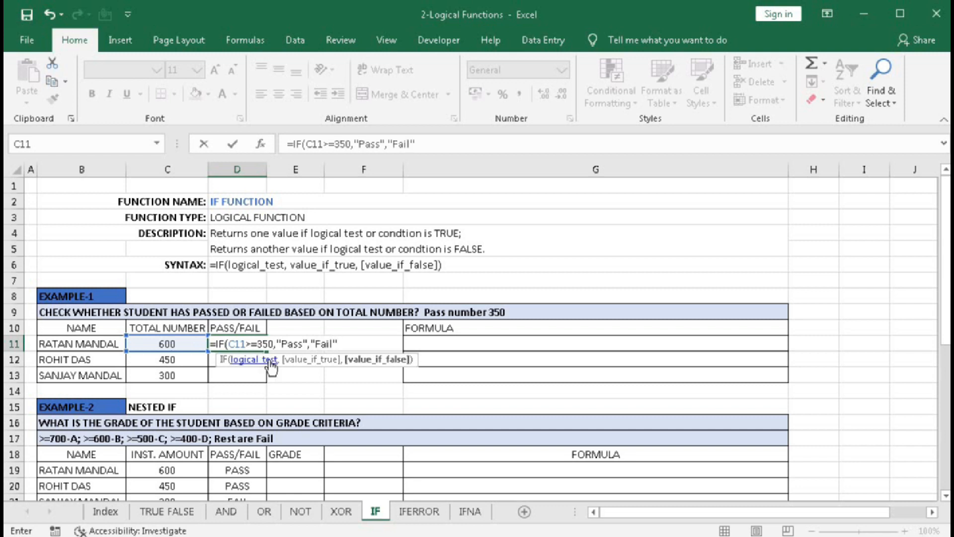
# Review the logical test, true and false arguments of the D11 formula, close its parenthesis and commit it.
pyautogui.click(256, 361)
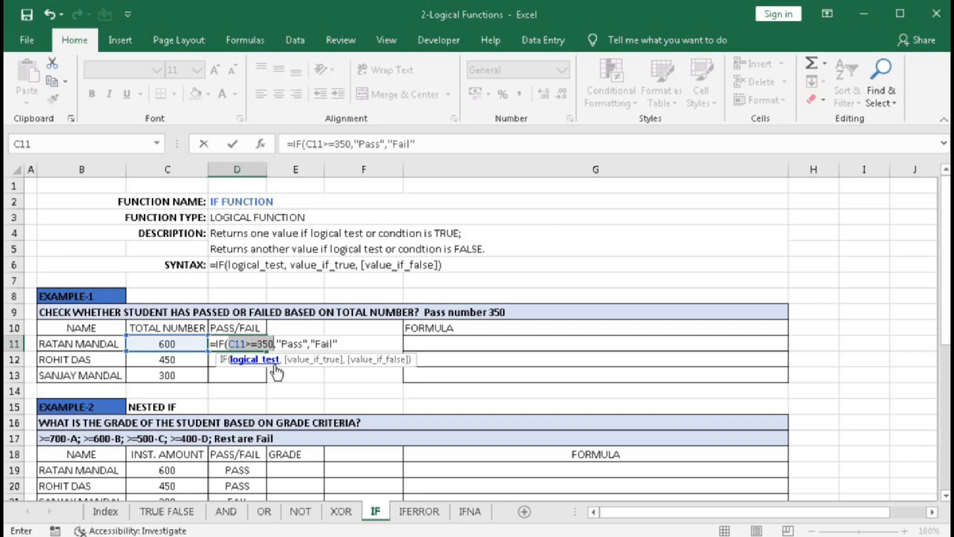
pyautogui.click(302, 362)
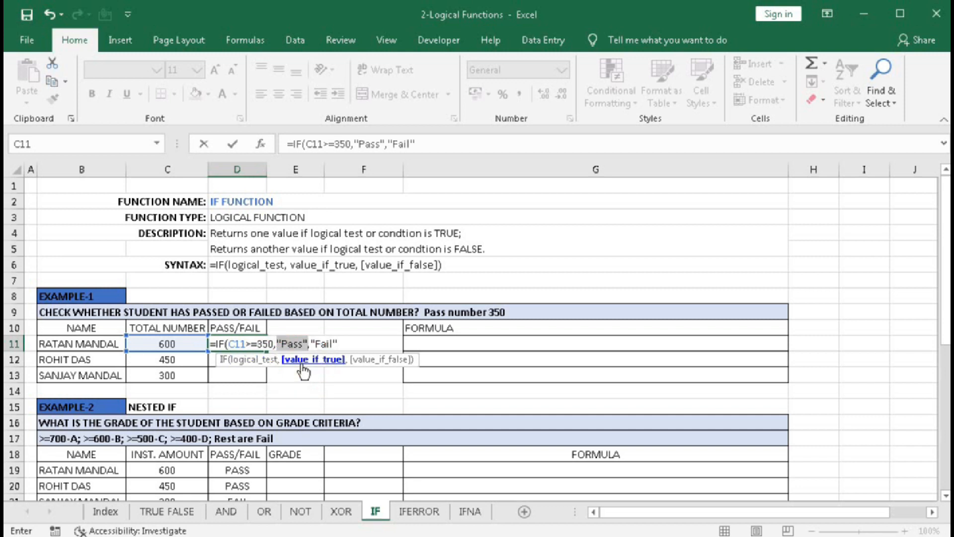
pyautogui.click(255, 360)
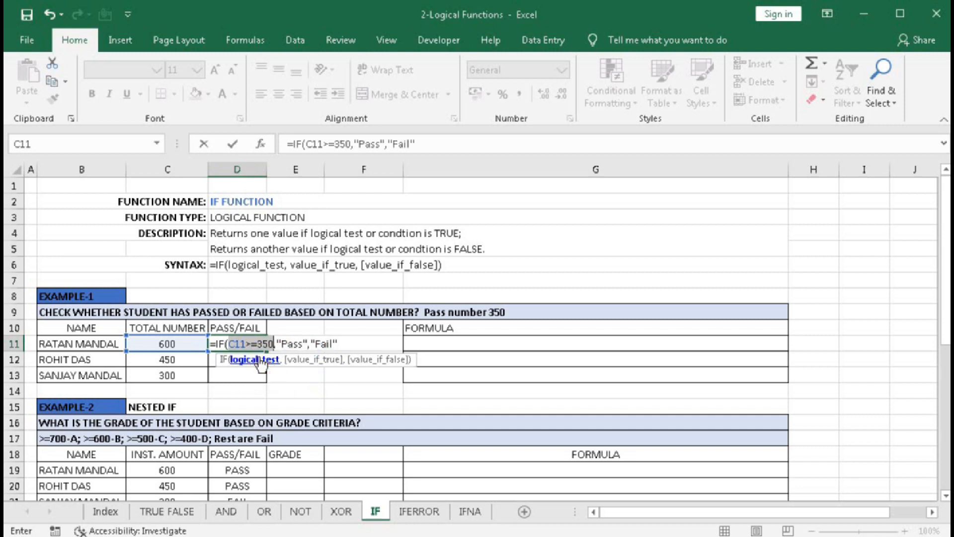
pyautogui.click(380, 362)
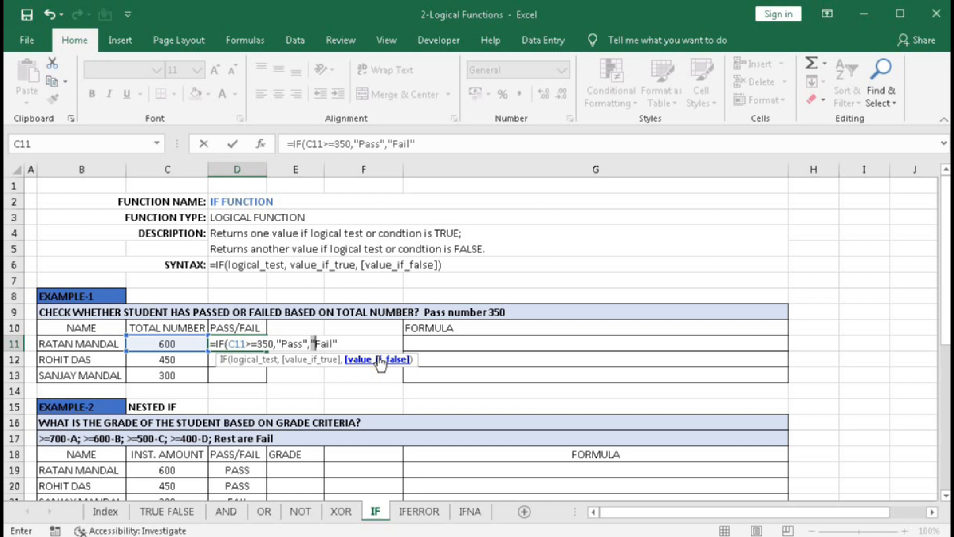
pyautogui.click(348, 342)
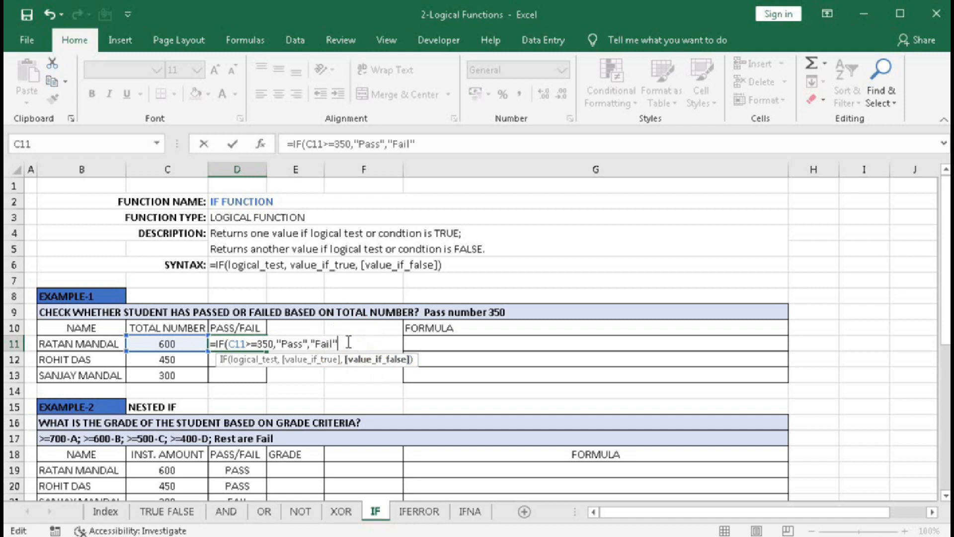
pyautogui.write(')')
pyautogui.press('Return')
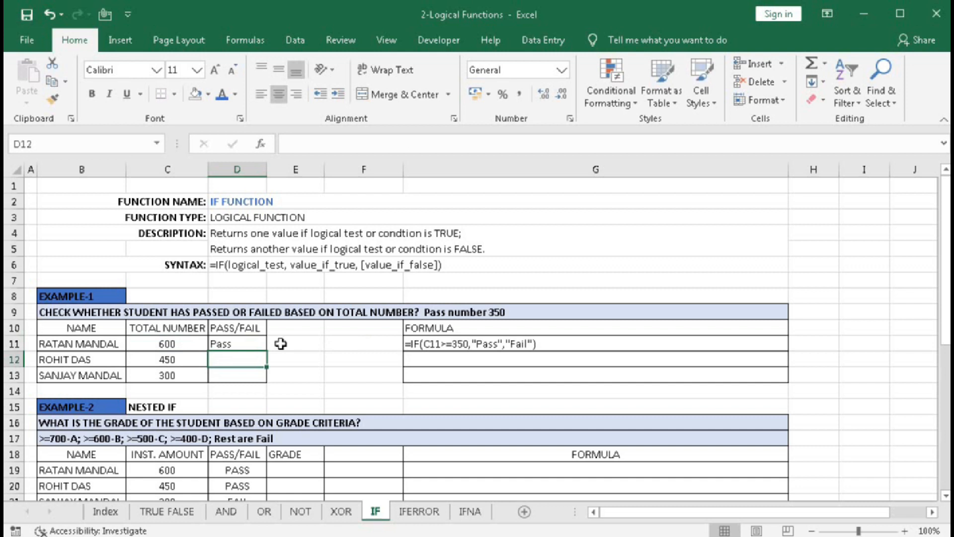
# Fill the Pass/Fail formula from D11 down through D13 and check the copied formula in D13.
pyautogui.click(248, 342)
pyautogui.moveTo(269, 351); pyautogui.dragTo(262, 382)
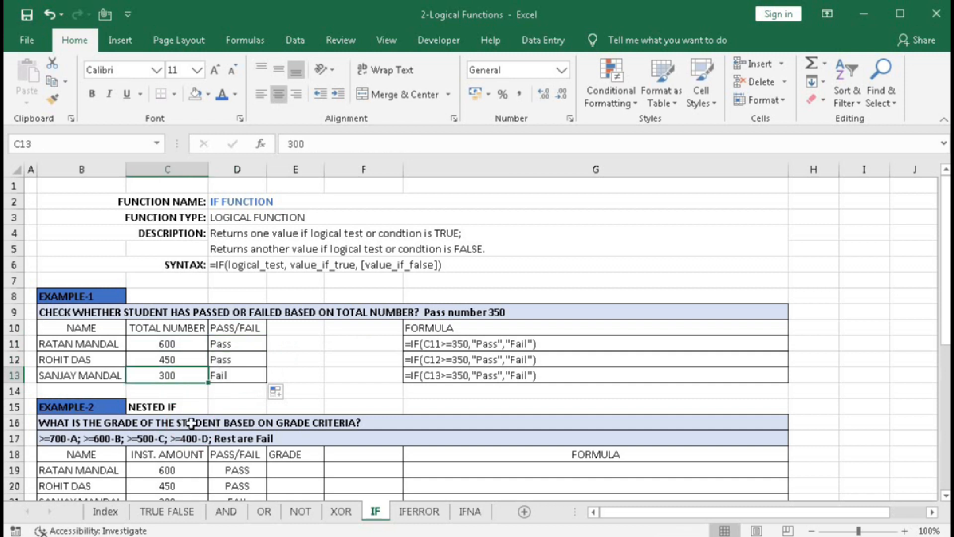
pyautogui.click(245, 376)
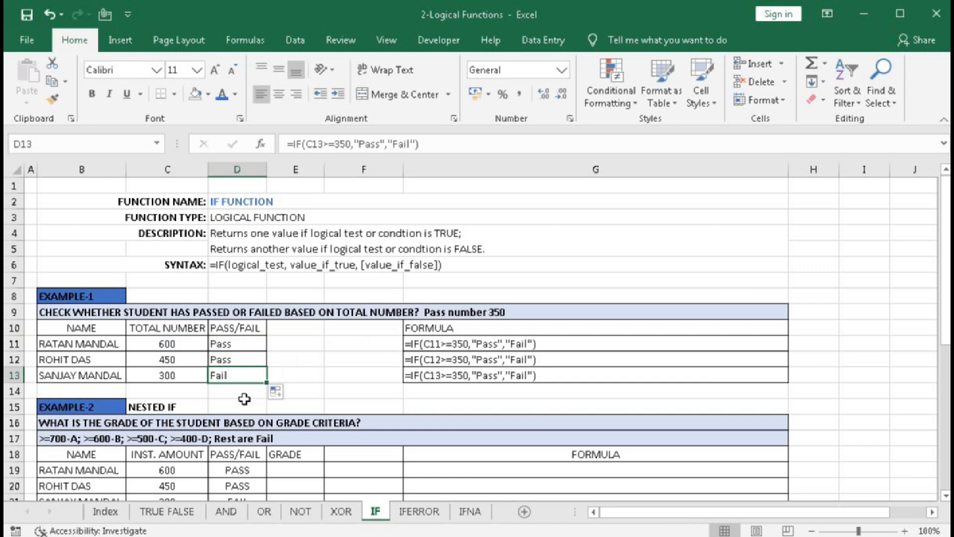
# In Example-2's first grade cell E19, begin an IF formula that tests C19>=700 and returns "A" when true.
pyautogui.scroll(-1, 273, 380)
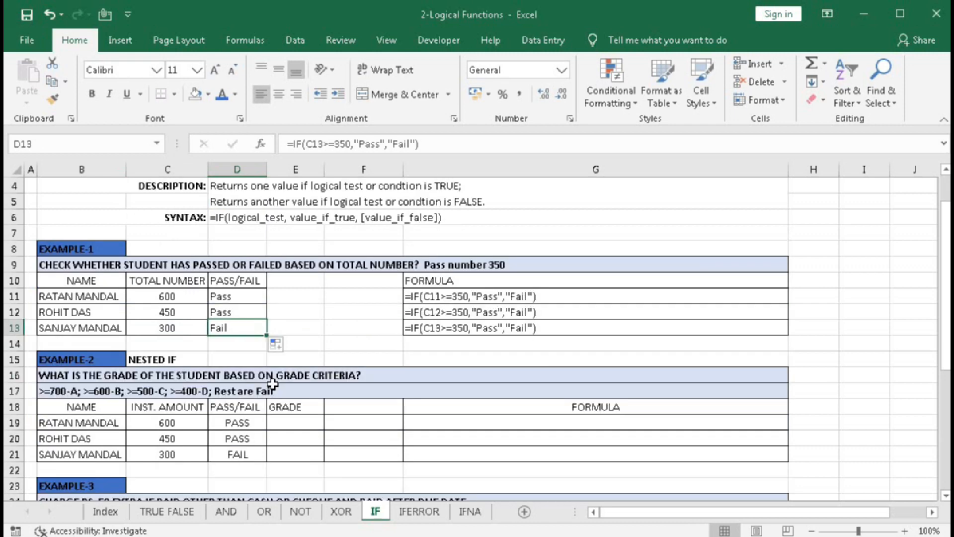
pyautogui.scroll(-1, 273, 382)
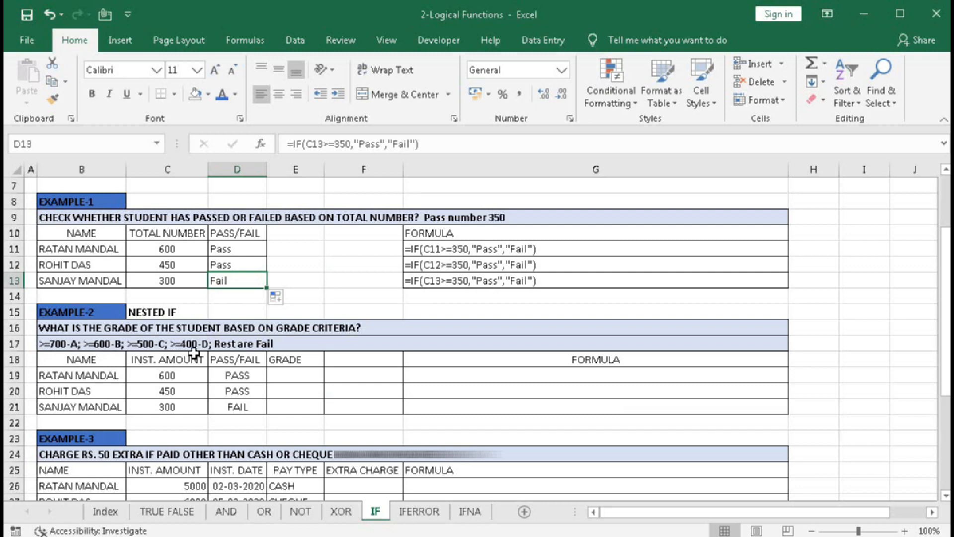
pyautogui.click(280, 373)
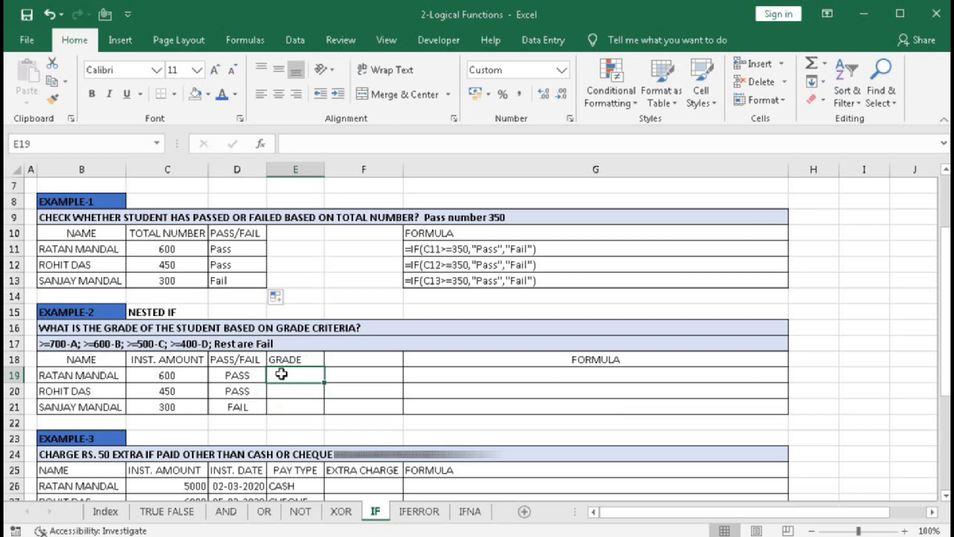
pyautogui.write('=IF(')
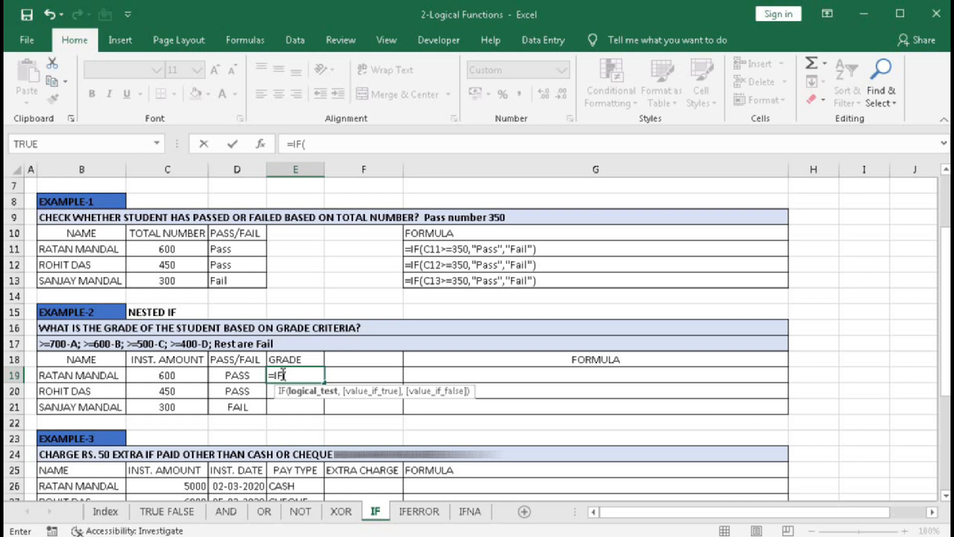
pyautogui.click(163, 375)
pyautogui.write('>')
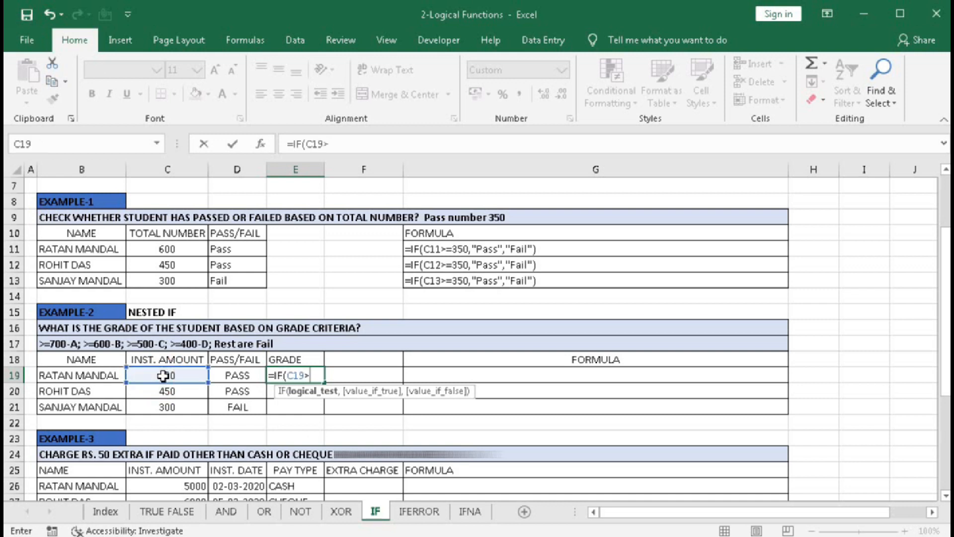
pyautogui.write('=700,')
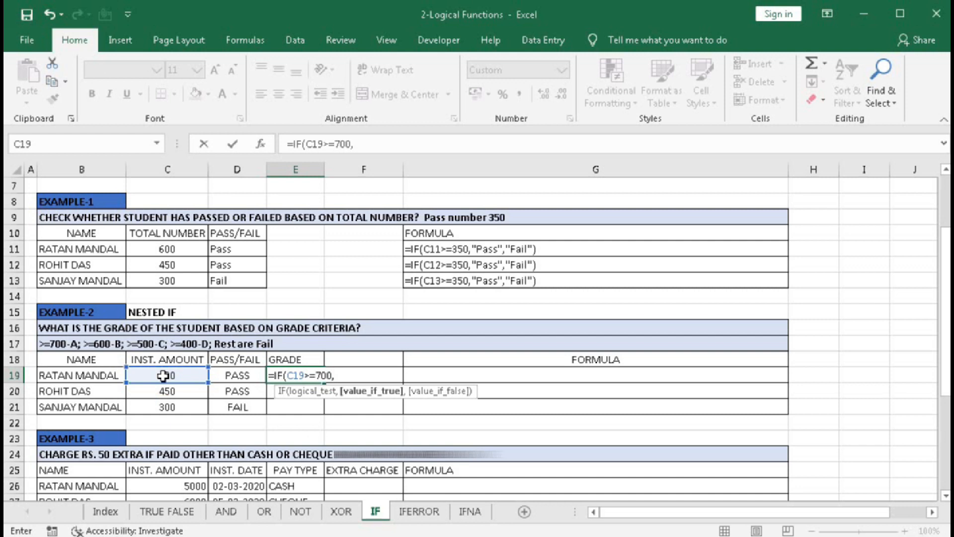
pyautogui.write('"A",')
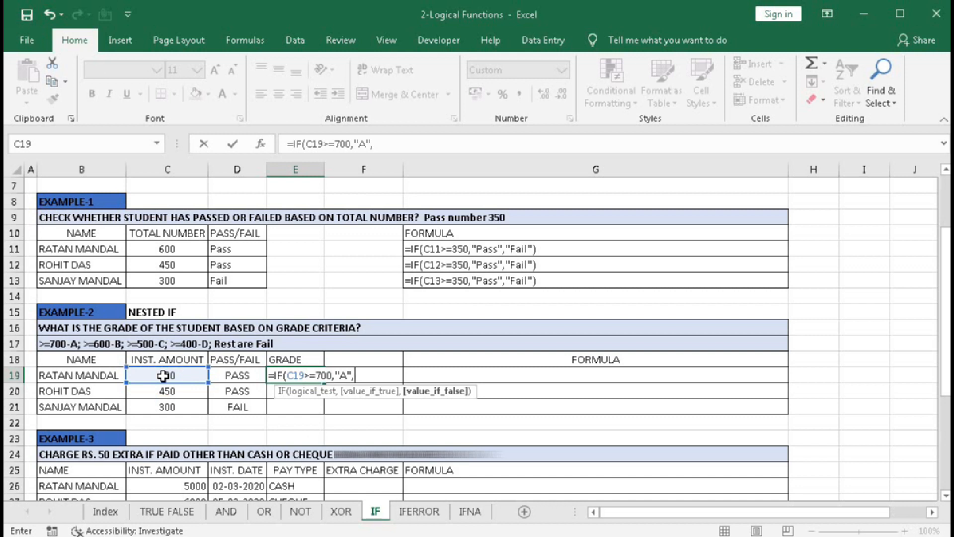
# Nest a second IF as the false value in the E19 formula, testing C19>=600 and returning "B".
pyautogui.write('if')
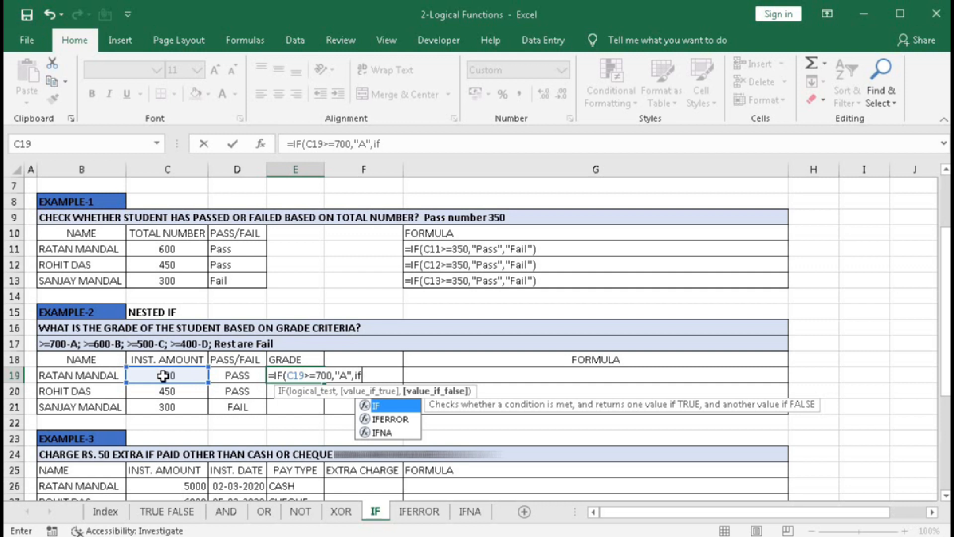
pyautogui.press('Tab')
pyautogui.click(163, 376)
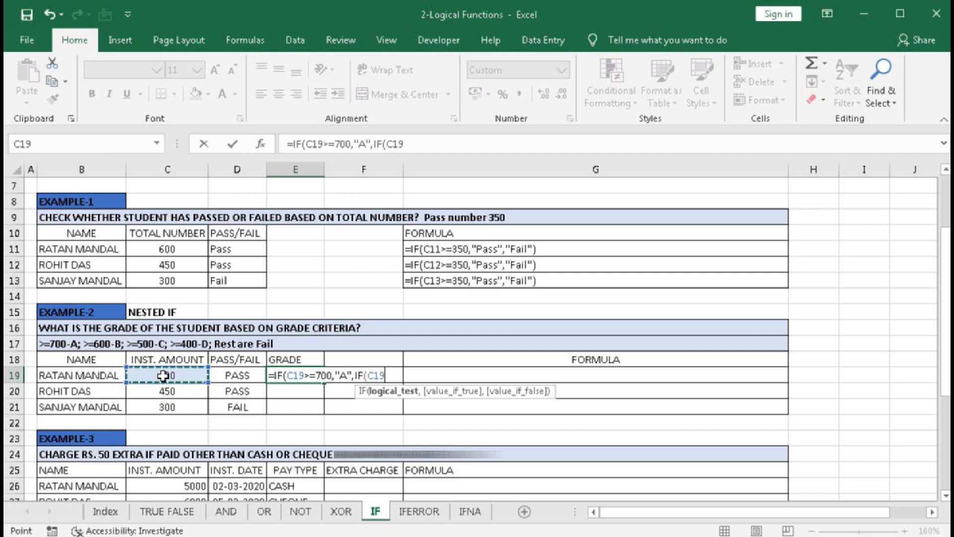
pyautogui.write('>=')
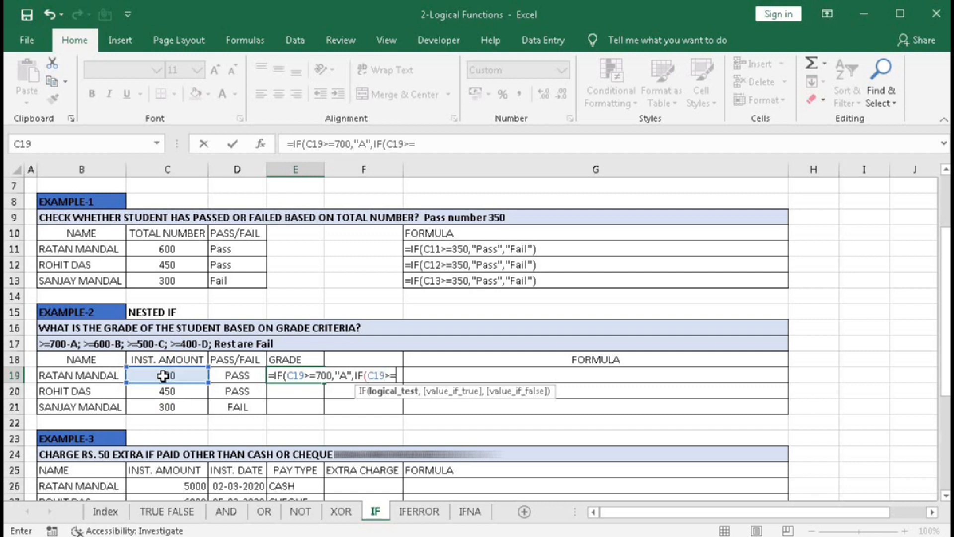
pyautogui.write('600,')
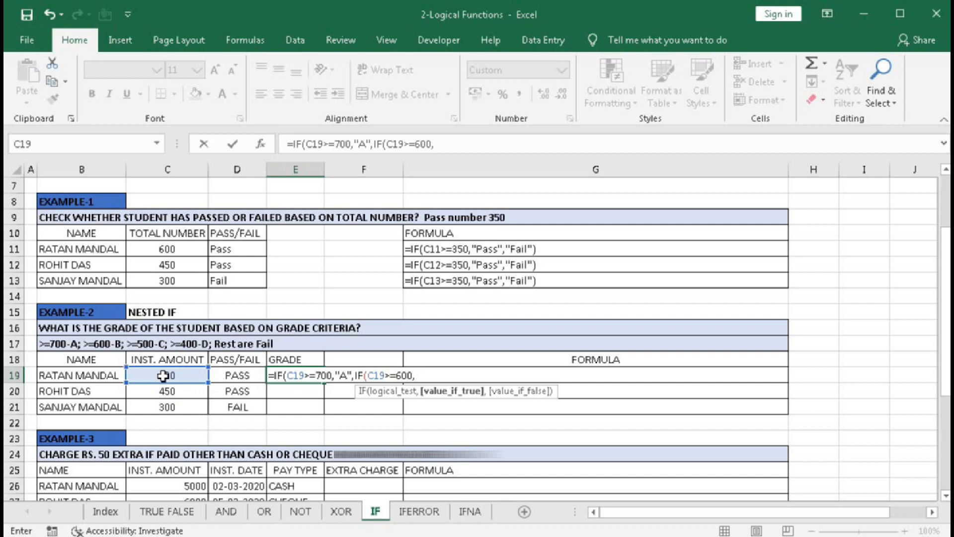
pyautogui.write('"B",')
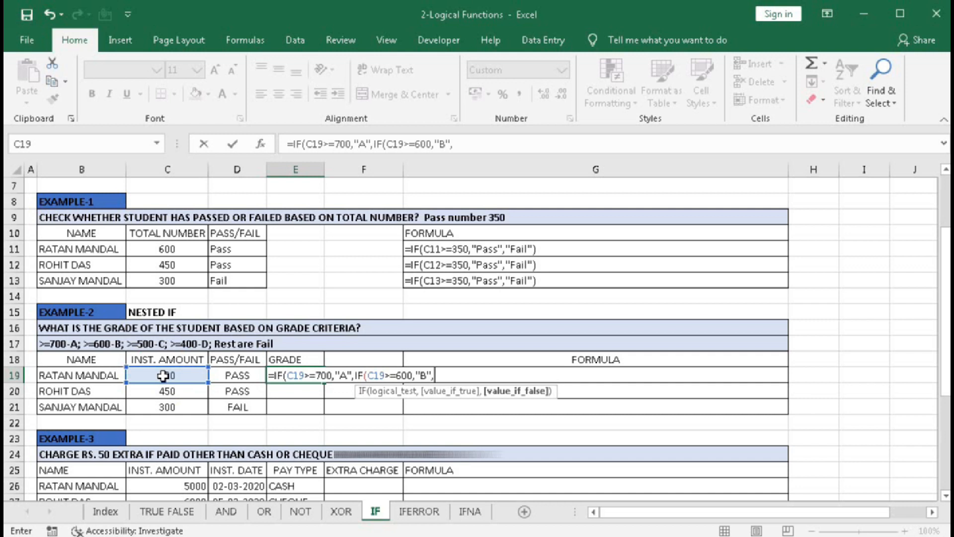
# Nest a third IF in the E19 formula, testing C19>=500 and returning "C".
pyautogui.write('if')
pyautogui.press('Tab')
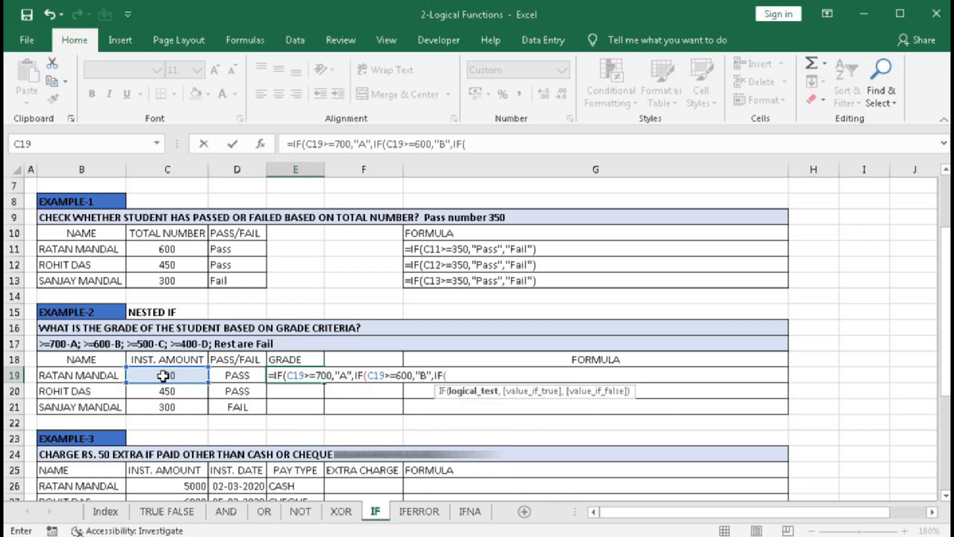
pyautogui.click(420, 376)
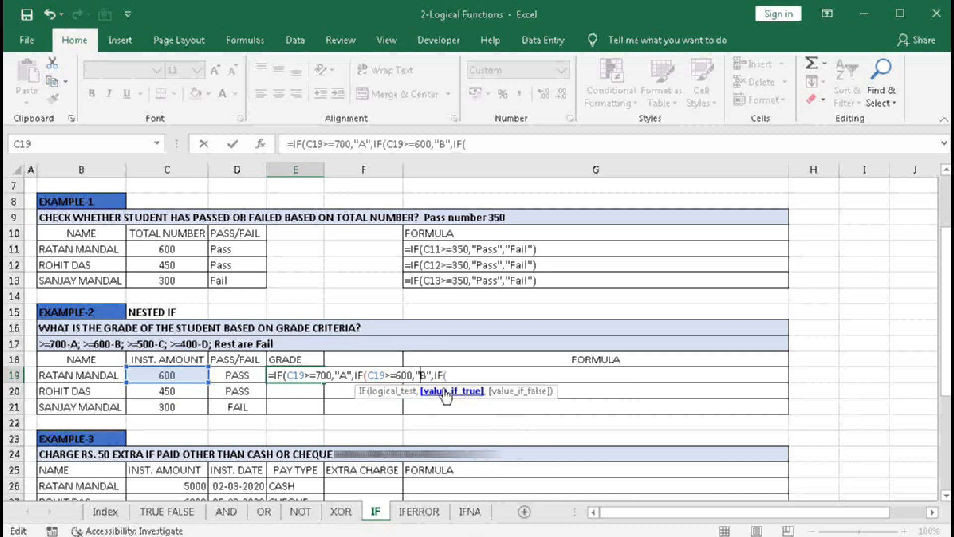
pyautogui.click(504, 390)
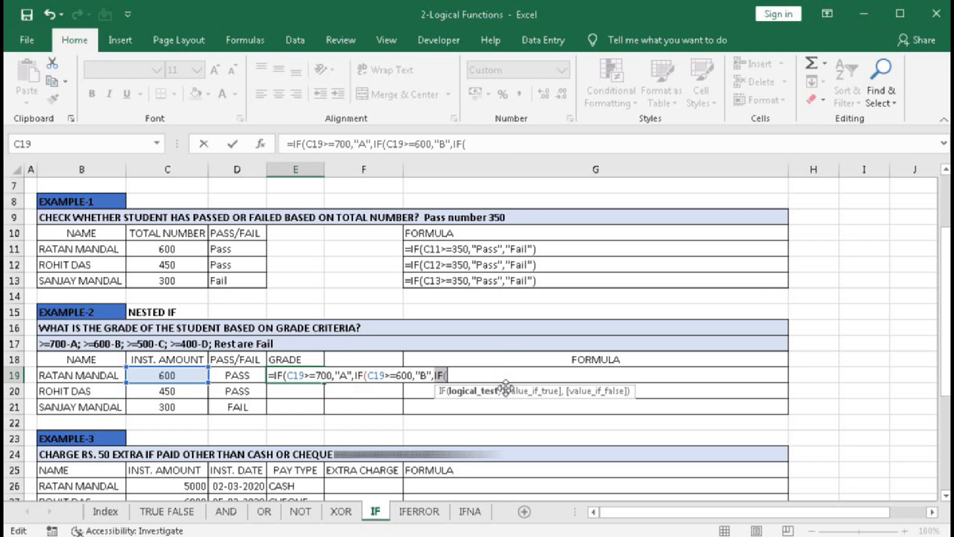
pyautogui.click(457, 375)
pyautogui.click(187, 373)
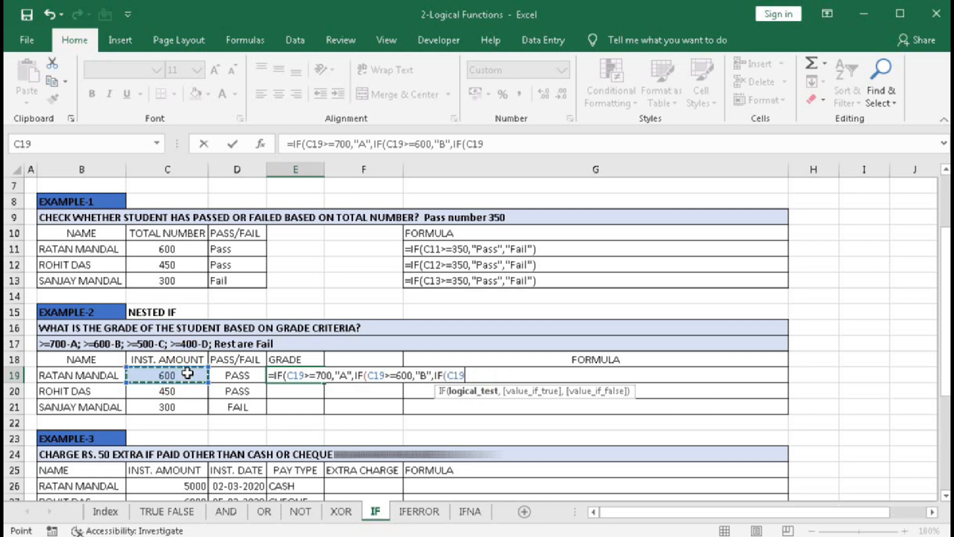
pyautogui.write('>=4')
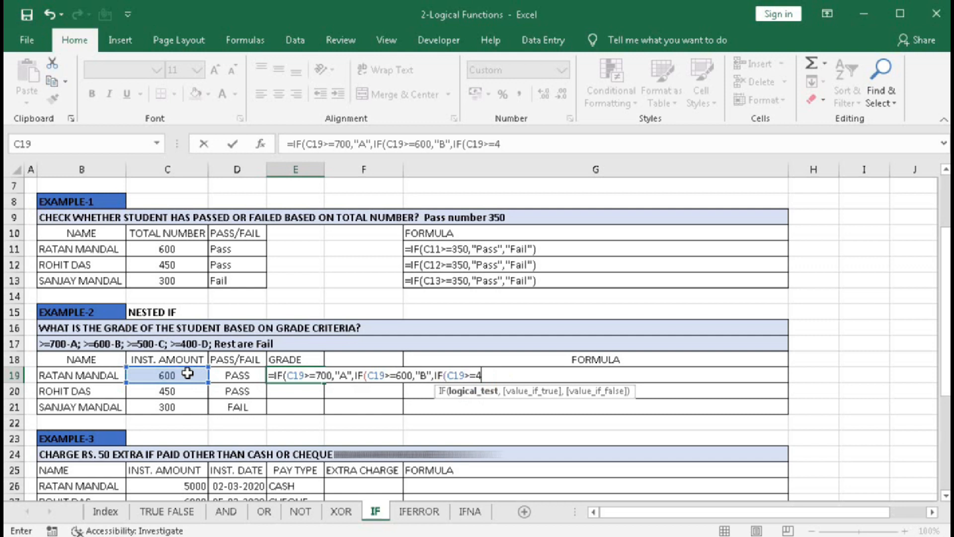
pyautogui.press('BackSpace')
pyautogui.write('500,')
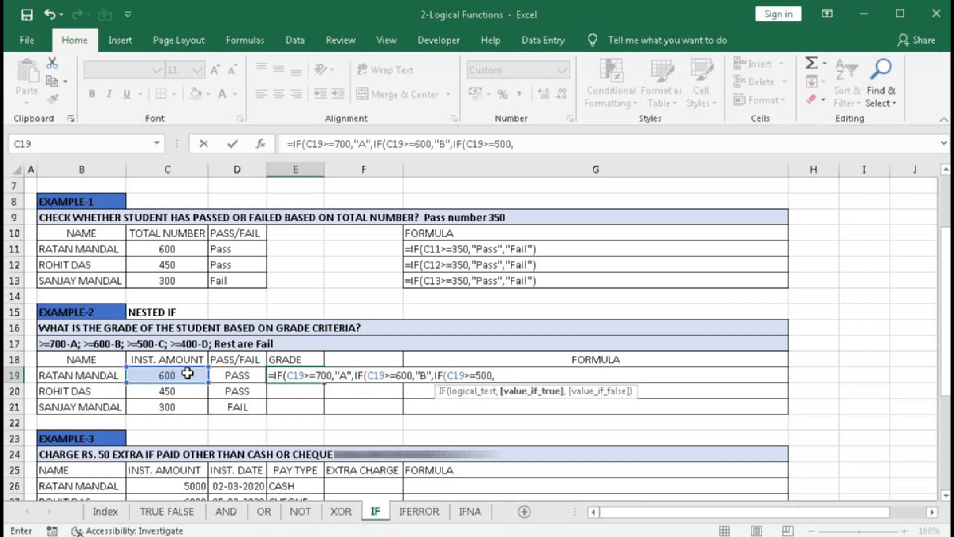
pyautogui.write('"C",')
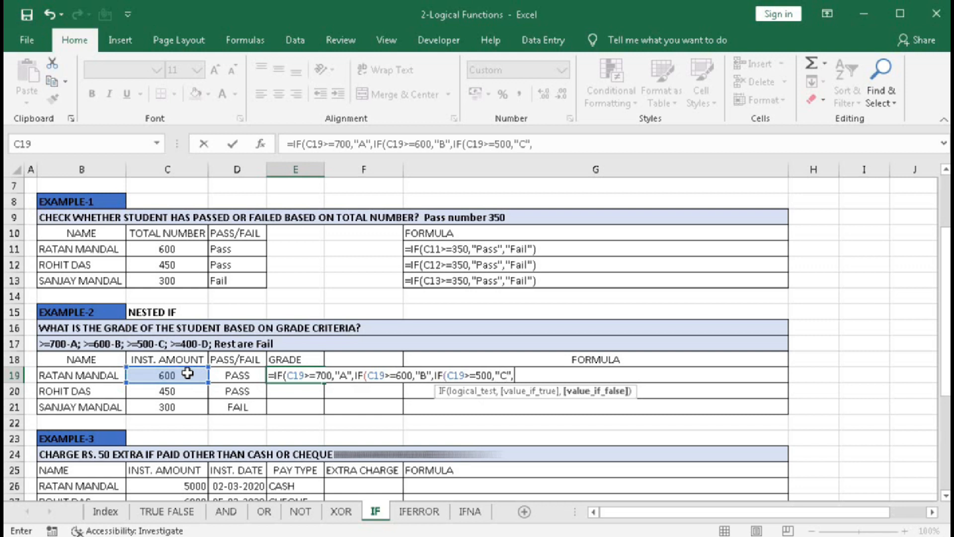
# Nest a fourth IF in the E19 formula, testing C19>=400 and returning "D".
pyautogui.write('IF(')
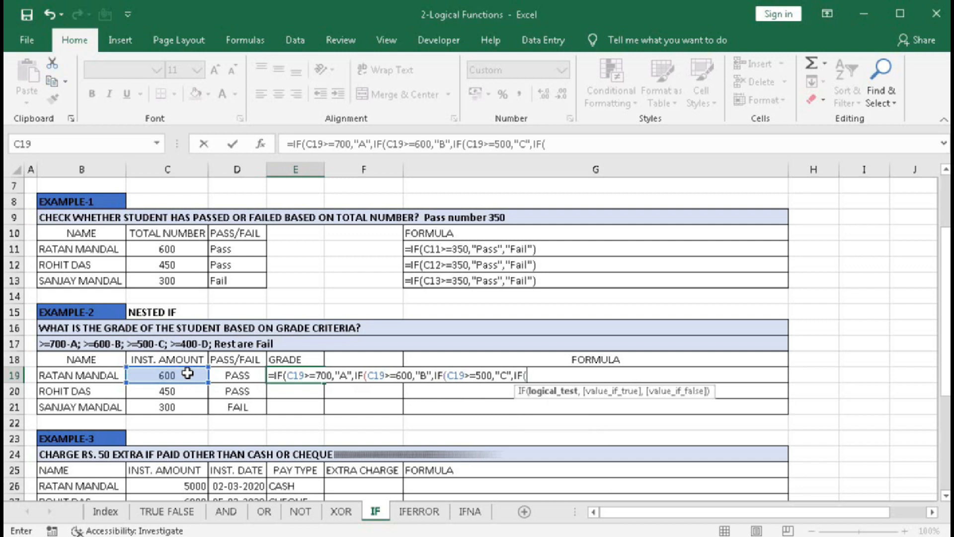
pyautogui.click(188, 373)
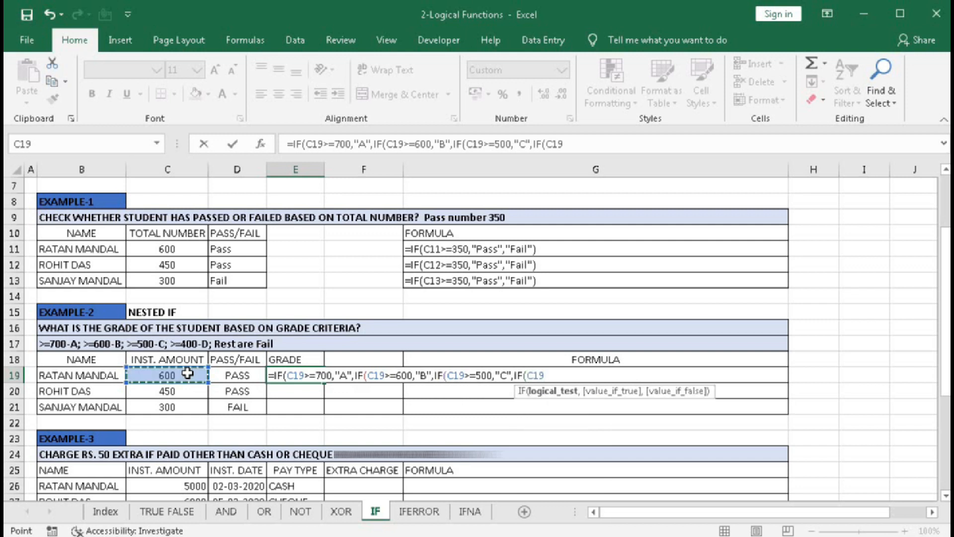
pyautogui.write('>=')
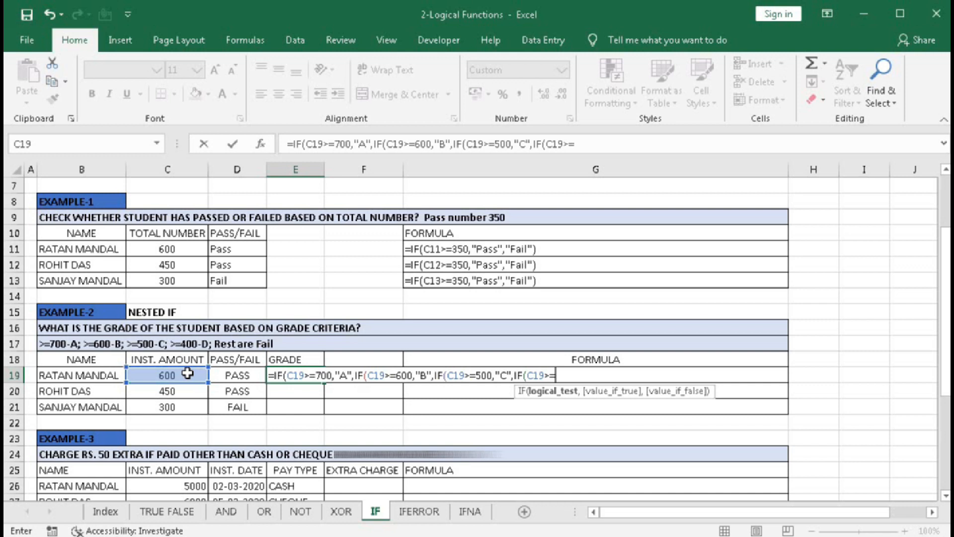
pyautogui.write('400,')
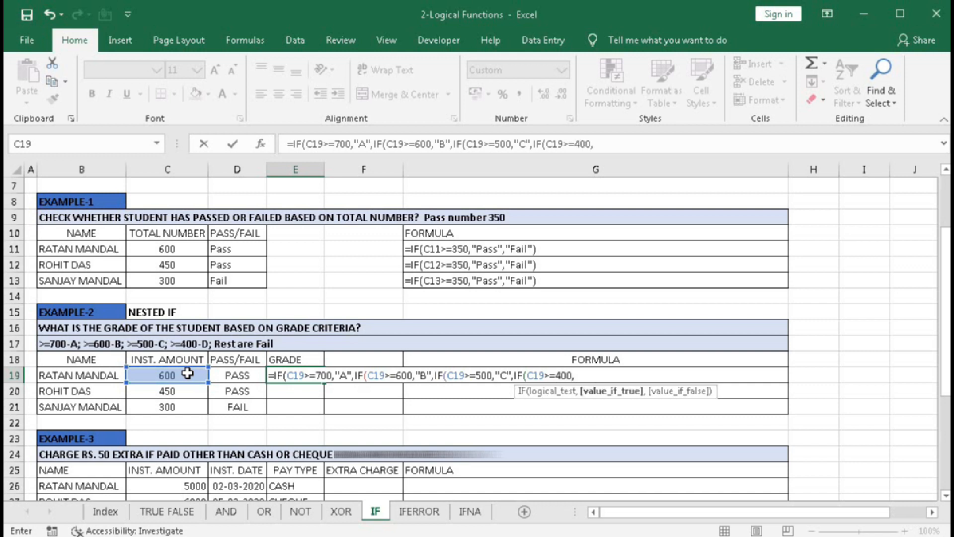
pyautogui.write('"D",')
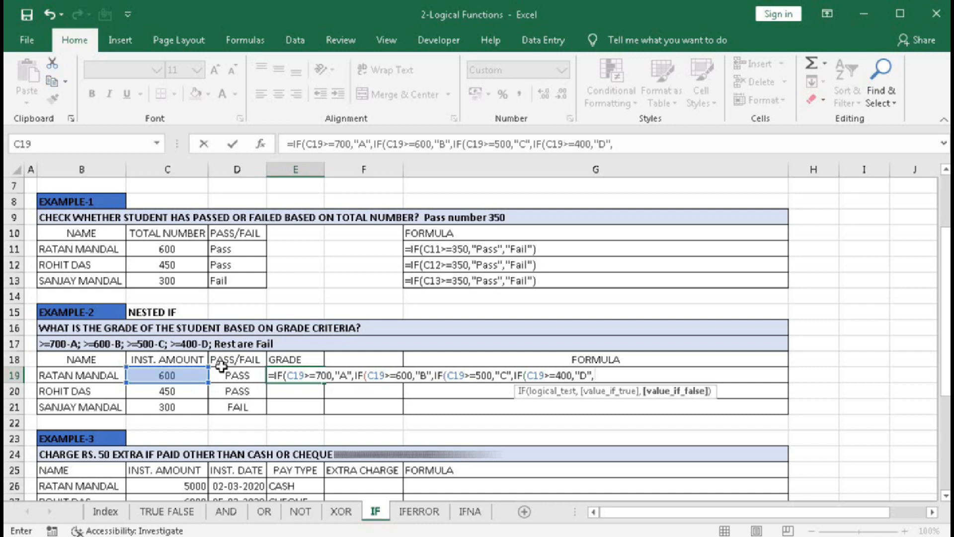
# Nest a fifth IF in the E19 formula, testing C19>=350 and returning "E".
pyautogui.write('if')
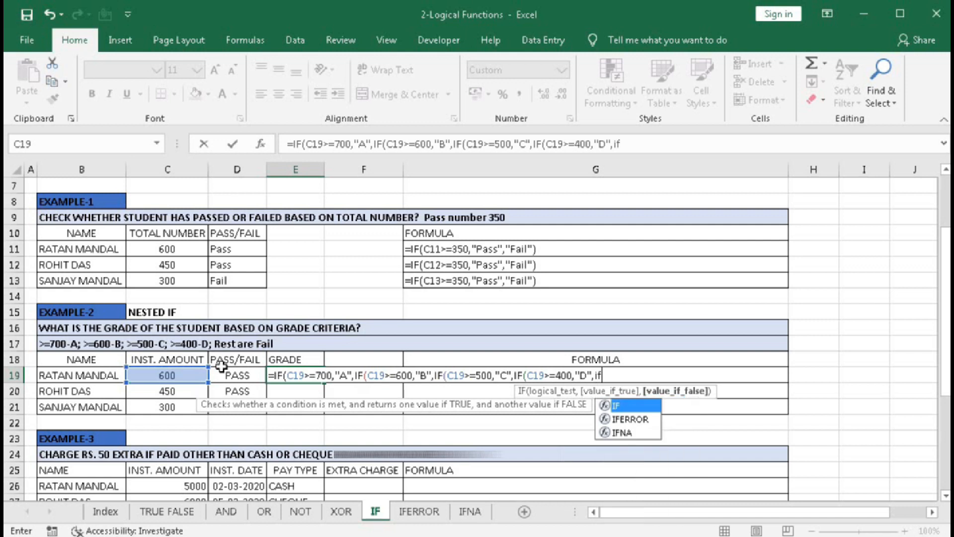
pyautogui.press('Tab')
pyautogui.click(180, 375)
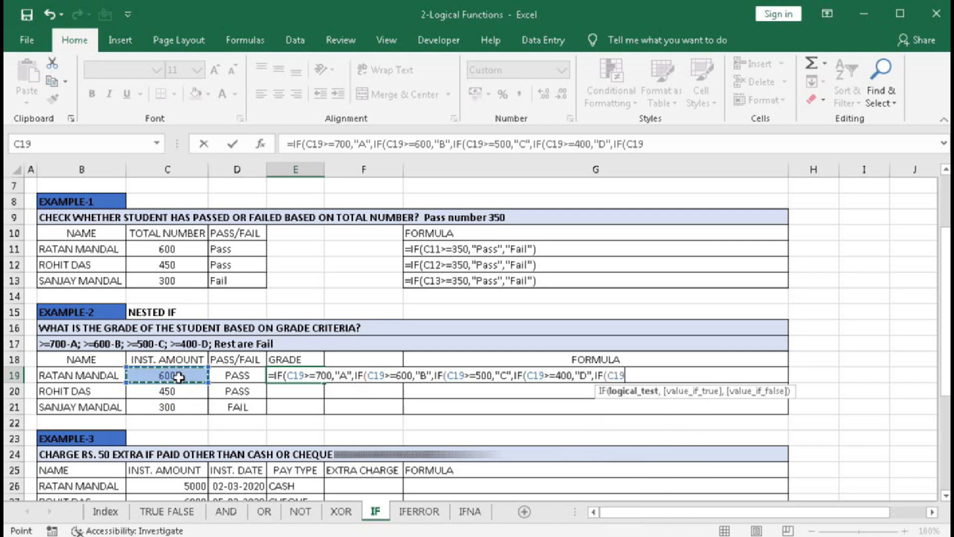
pyautogui.write('>=35')
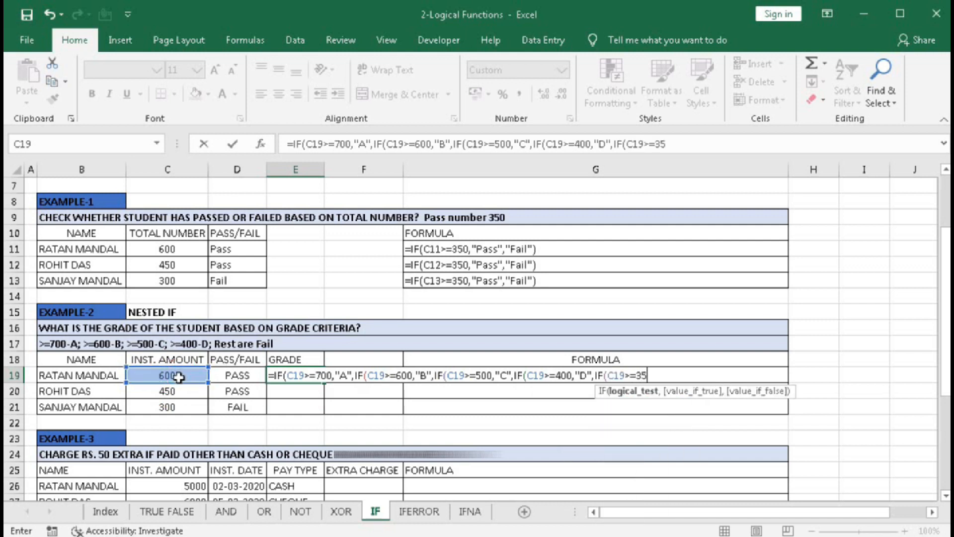
pyautogui.write('0,')
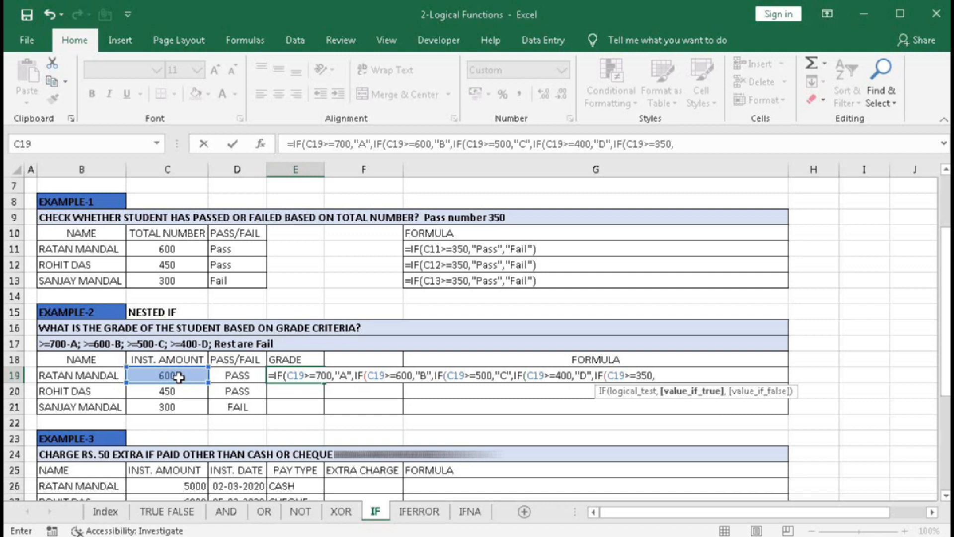
pyautogui.write('"E",')
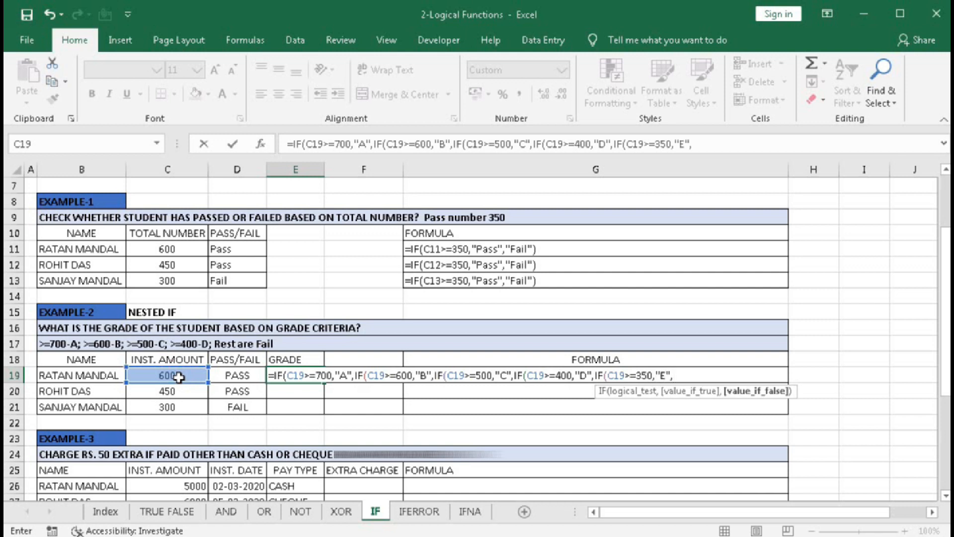
# Complete the E19 formula with "Fail" as the final false value and fill it down through E21.
pyautogui.write('"Fail"')
pyautogui.write(')))))')
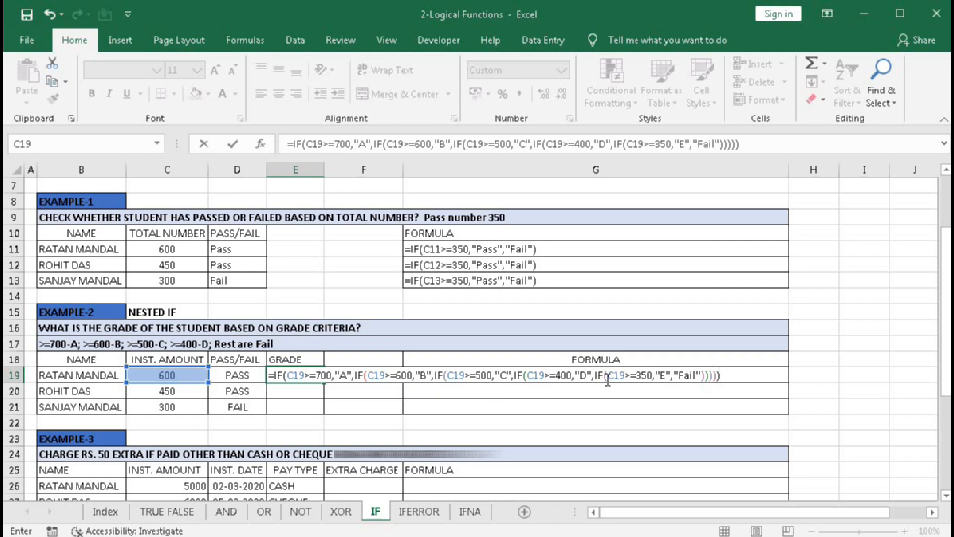
pyautogui.press('Return')
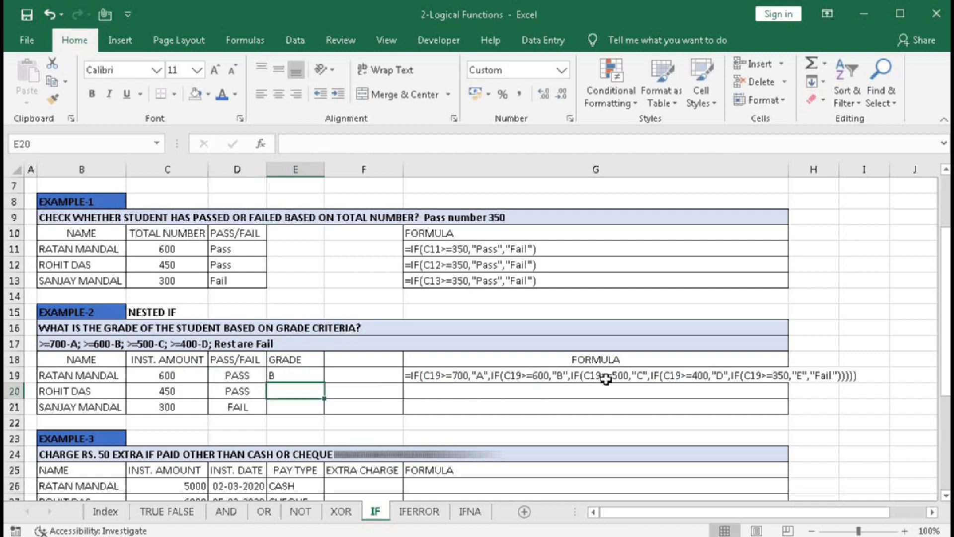
pyautogui.click(313, 376)
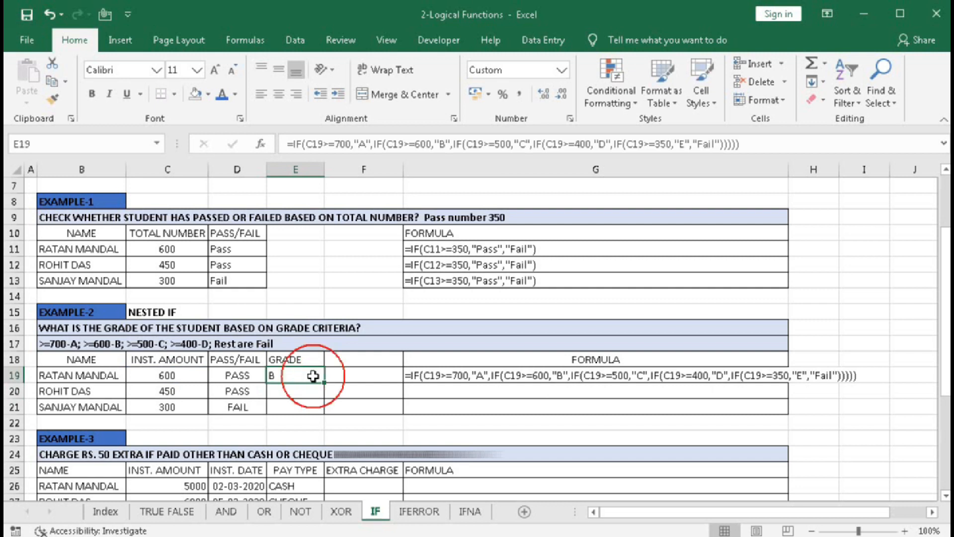
pyautogui.moveTo(324, 382); pyautogui.dragTo(324, 409)
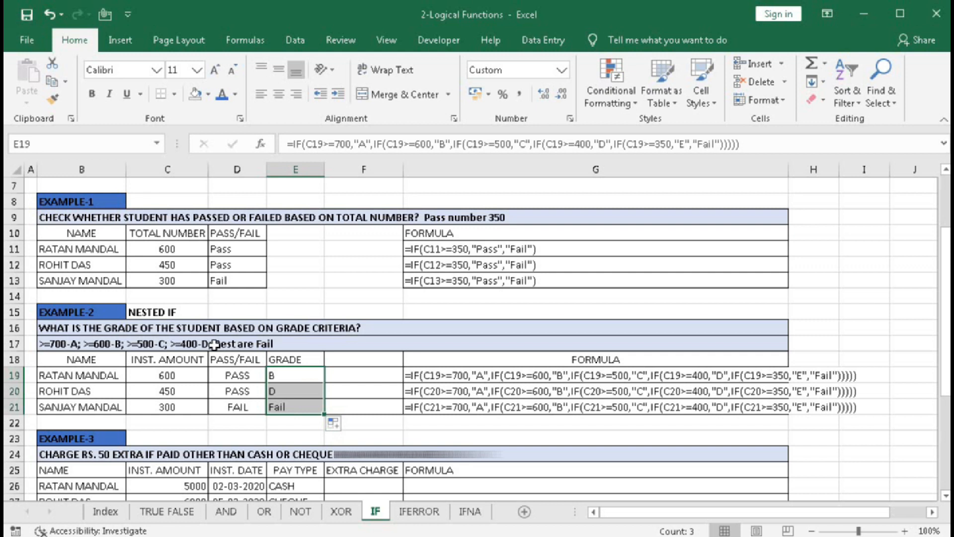
# Add the criterion ">=350=E;" before "Rest are Fail" in the Example-2 grade criteria in row 17.
pyautogui.doubleClick(264, 345)
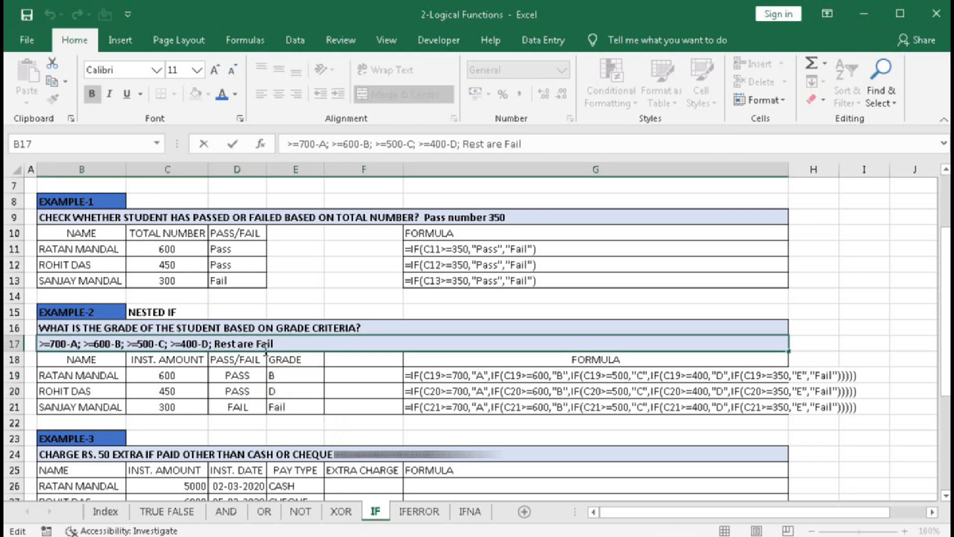
pyautogui.write('>')
pyautogui.write('=350')
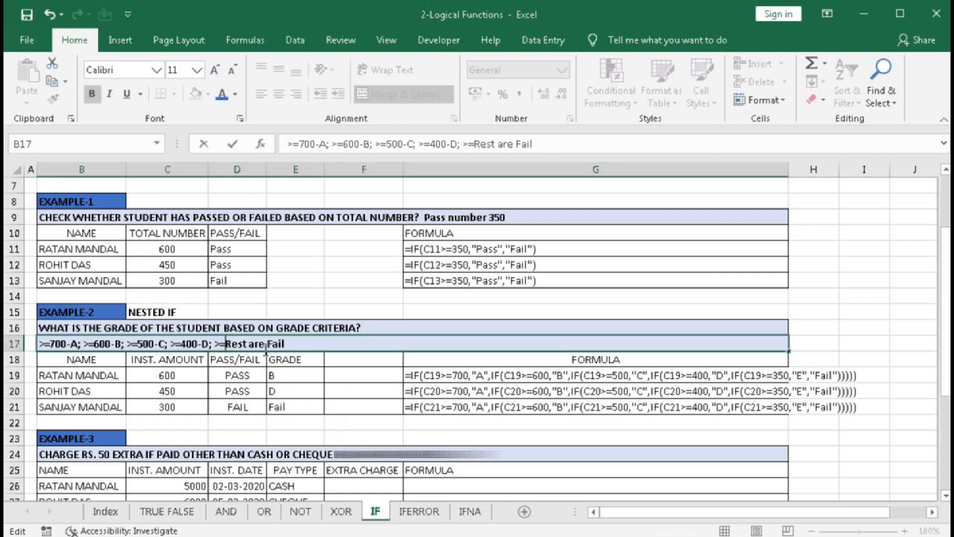
pyautogui.write('=')
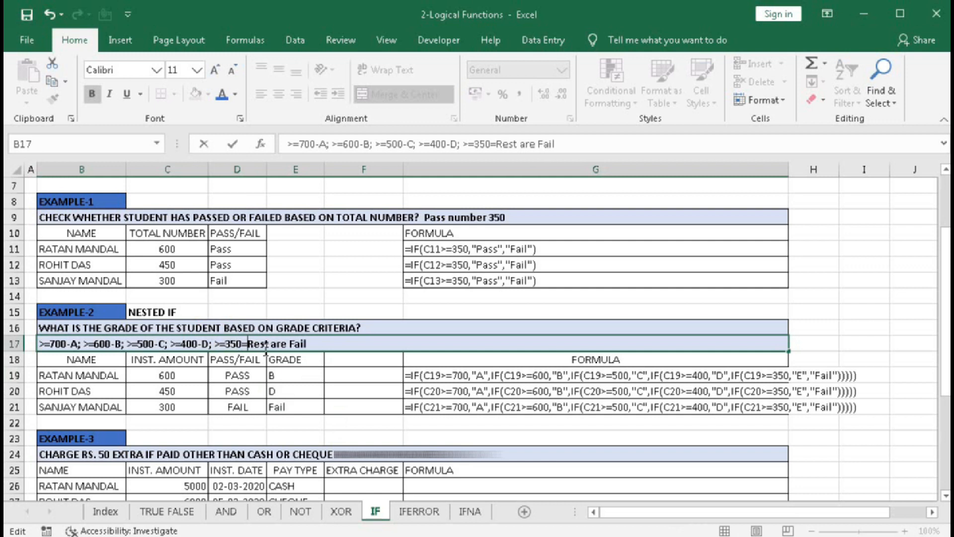
pyautogui.write('E')
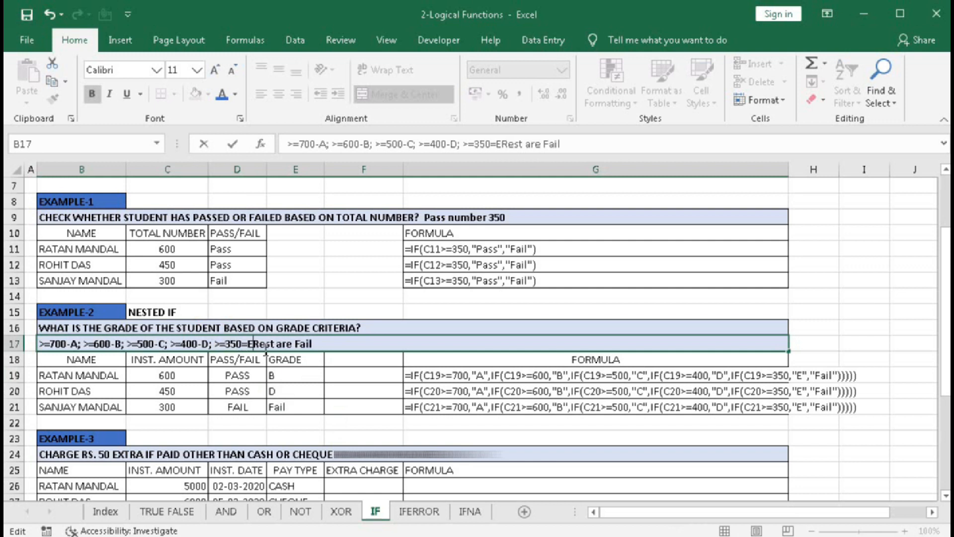
pyautogui.write(';')
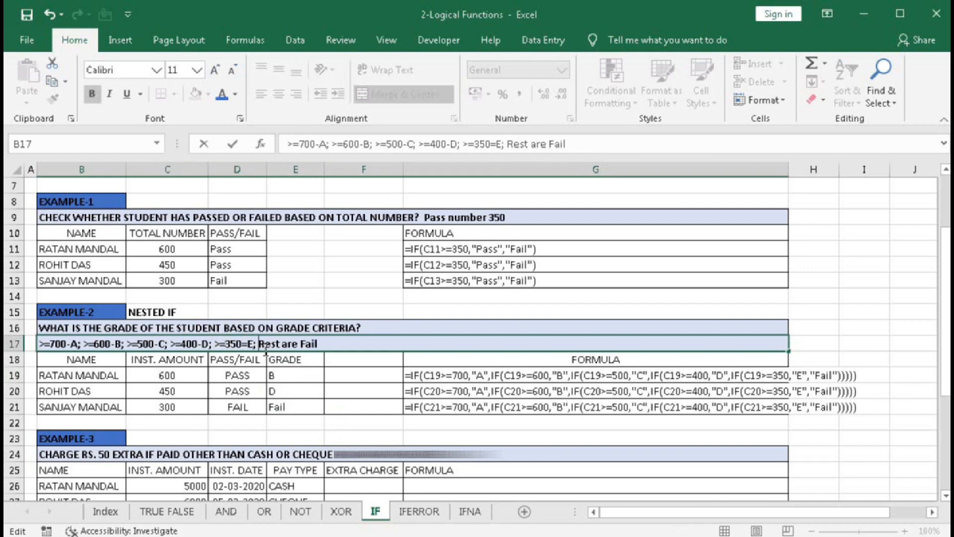
pyautogui.press('Return')
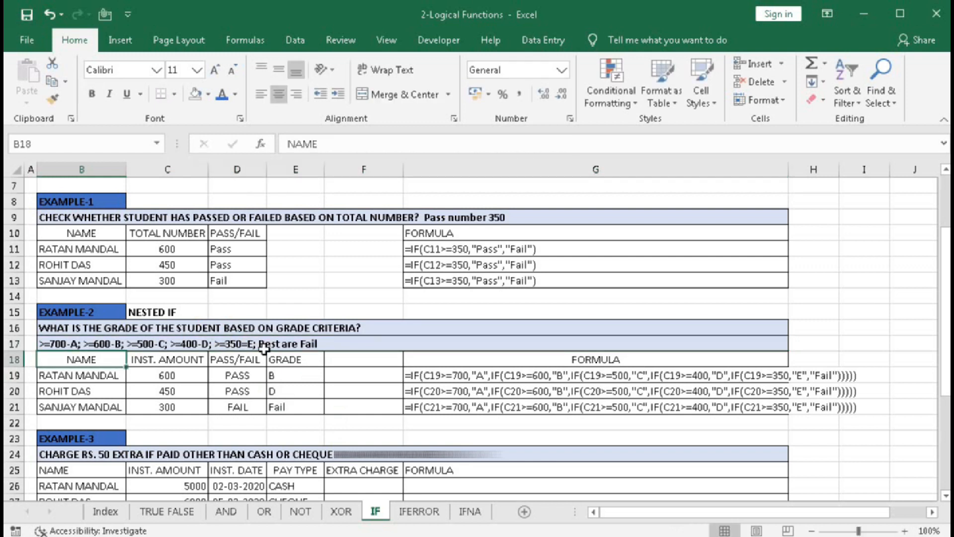
# Test the lowest grade boundary by setting C21 to 349 and then to 350.
pyautogui.click(168, 405)
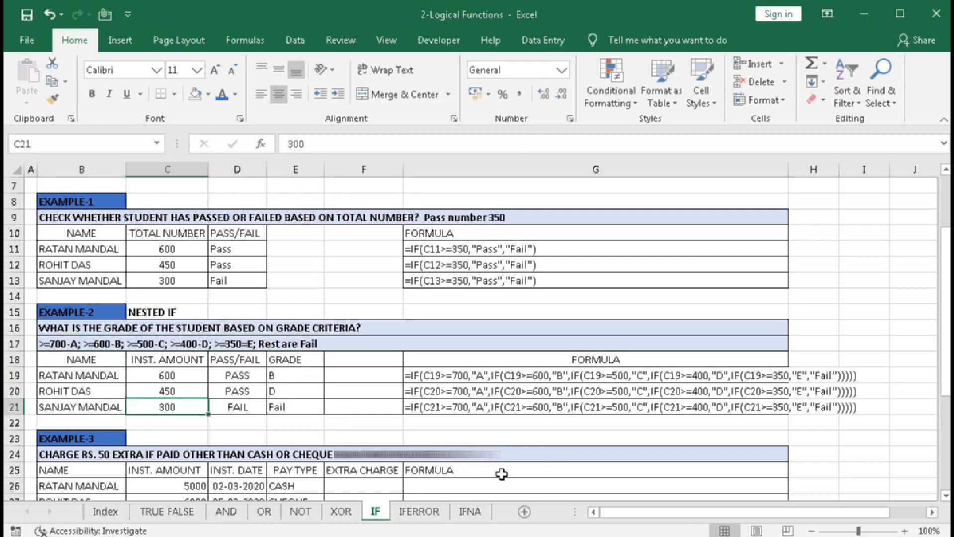
pyautogui.write('349')
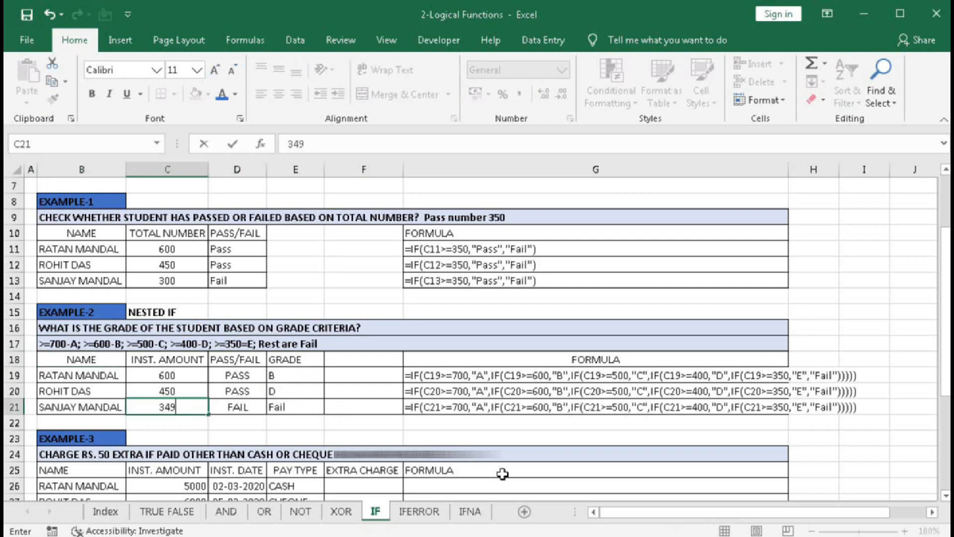
pyautogui.press('Return')
pyautogui.press('Up')
pyautogui.write('350')
pyautogui.press('Return')
# Test the D and C grades by setting C21 to 400 and then to 501.
pyautogui.press('Up')
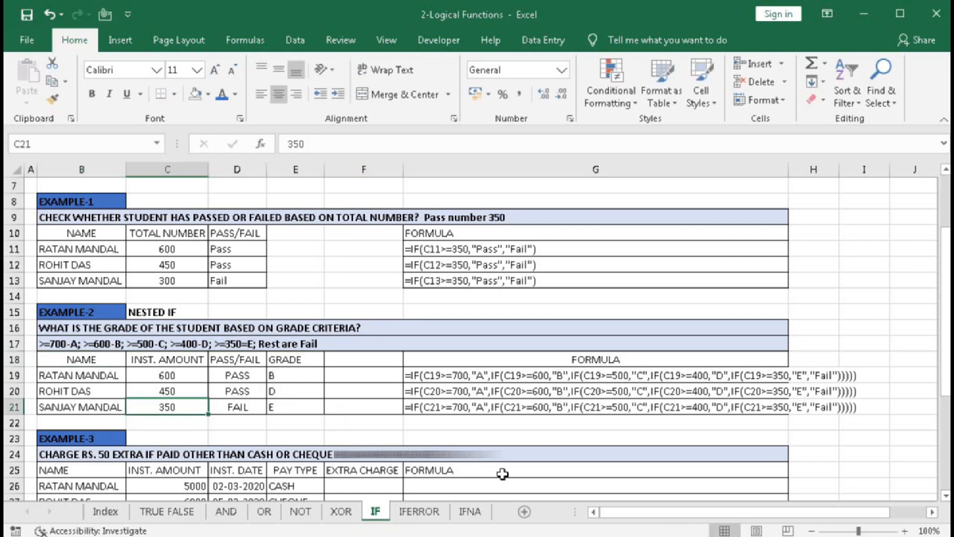
pyautogui.write('400')
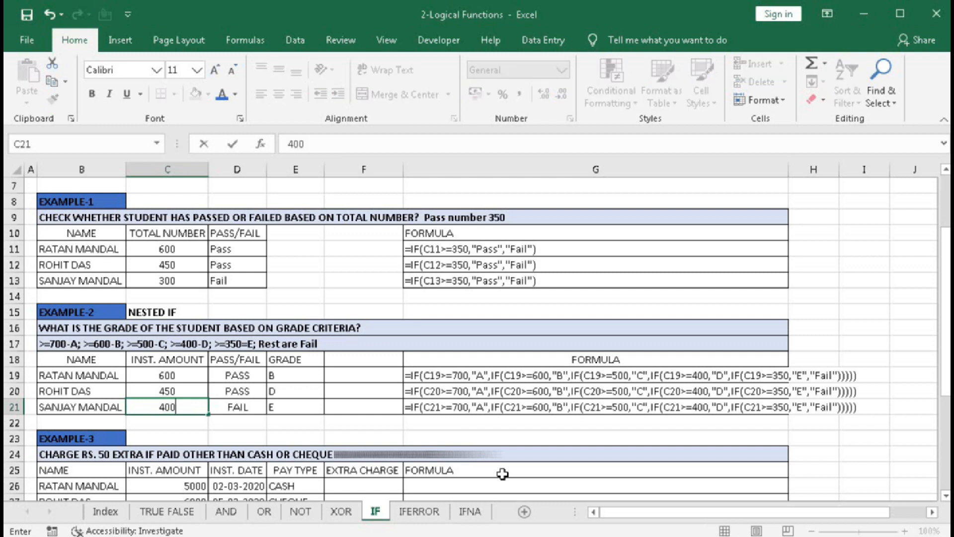
pyautogui.press('Return')
pyautogui.press('Up')
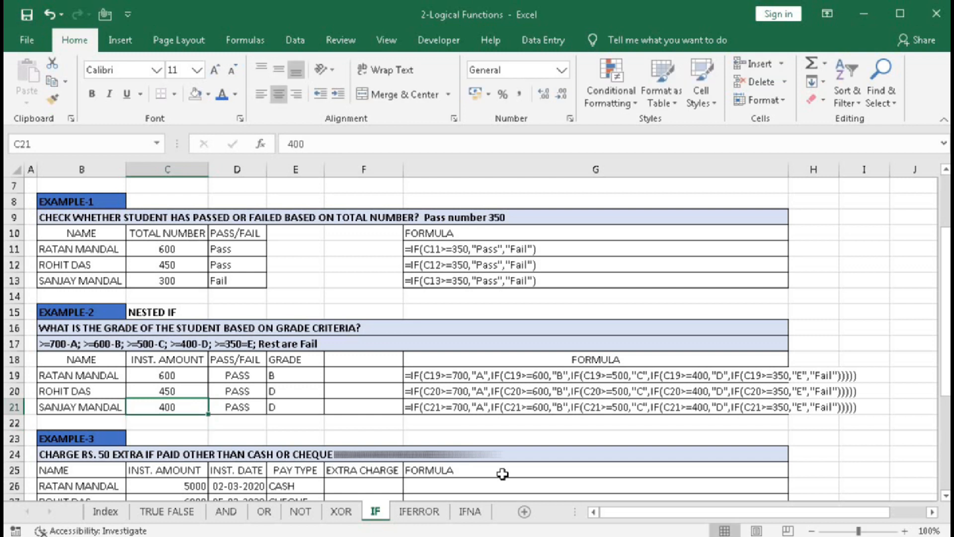
pyautogui.write('501')
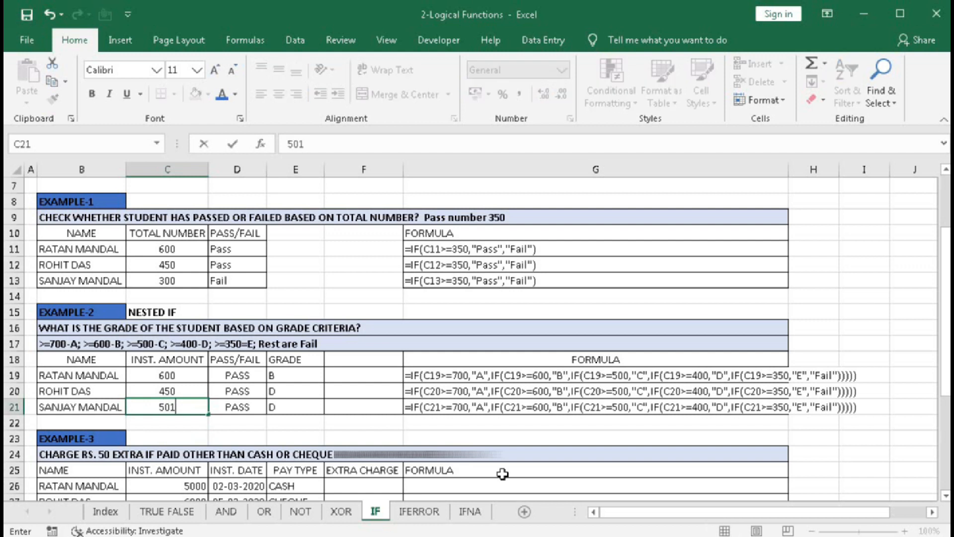
pyautogui.press('Return')
# Test the B and A grades by setting C21 to 605 and finally to 750.
pyautogui.press('Up')
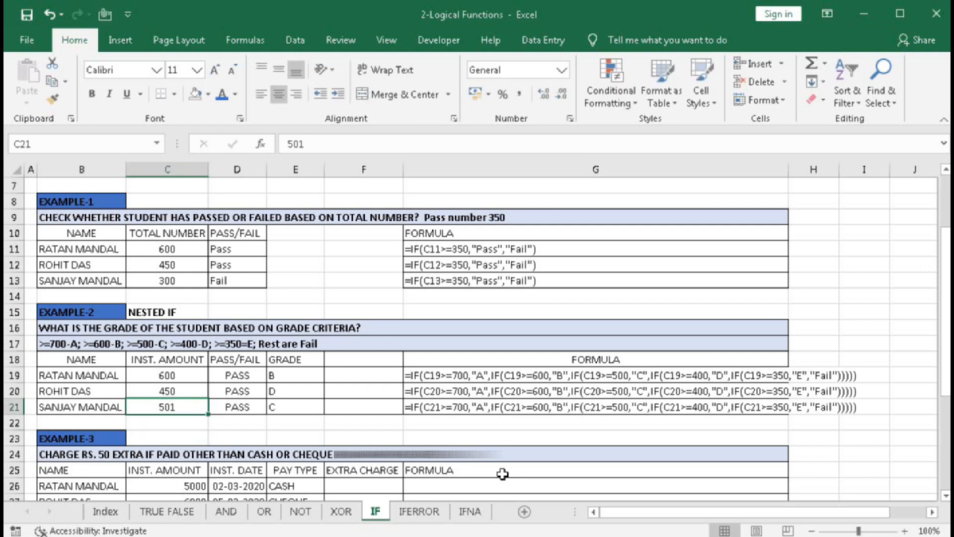
pyautogui.write('605')
pyautogui.press('Return')
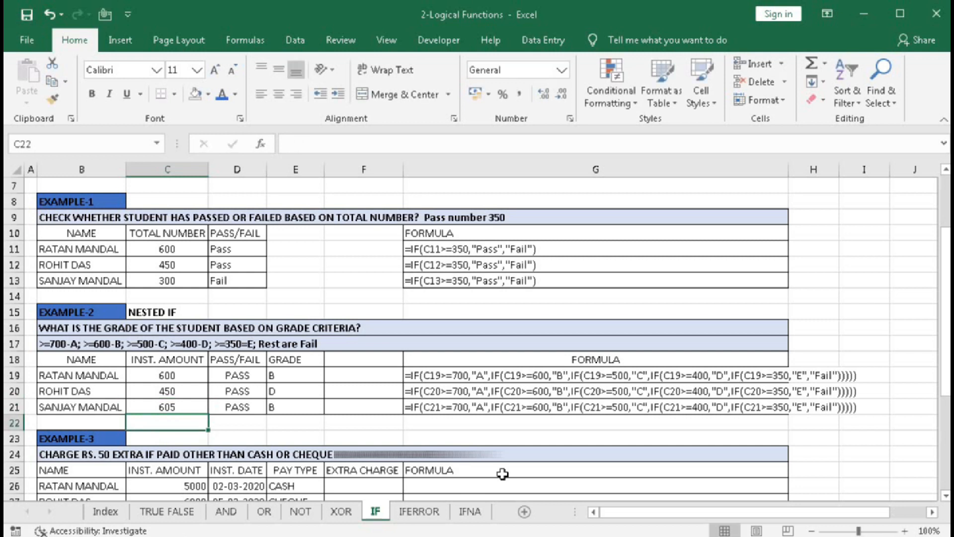
pyautogui.press('Up')
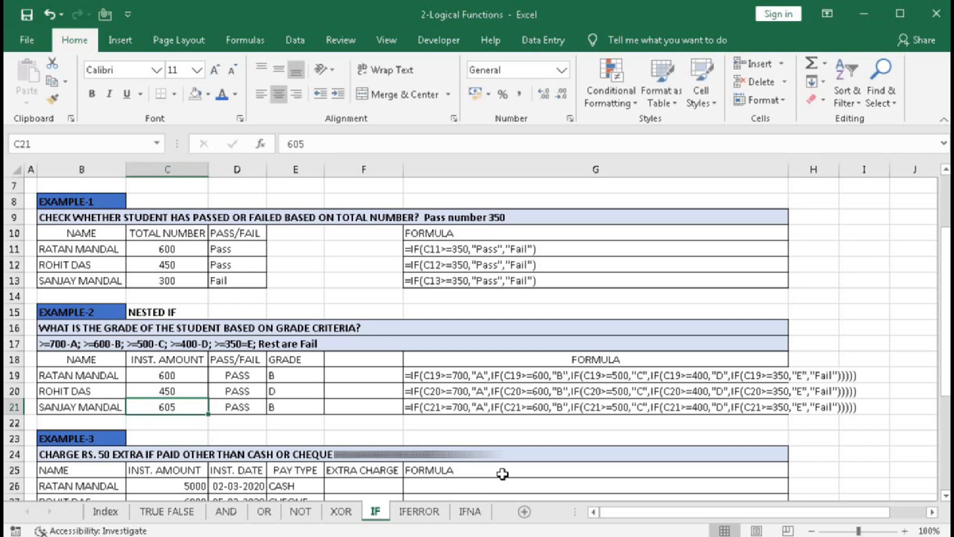
pyautogui.write('750')
pyautogui.press('Return')
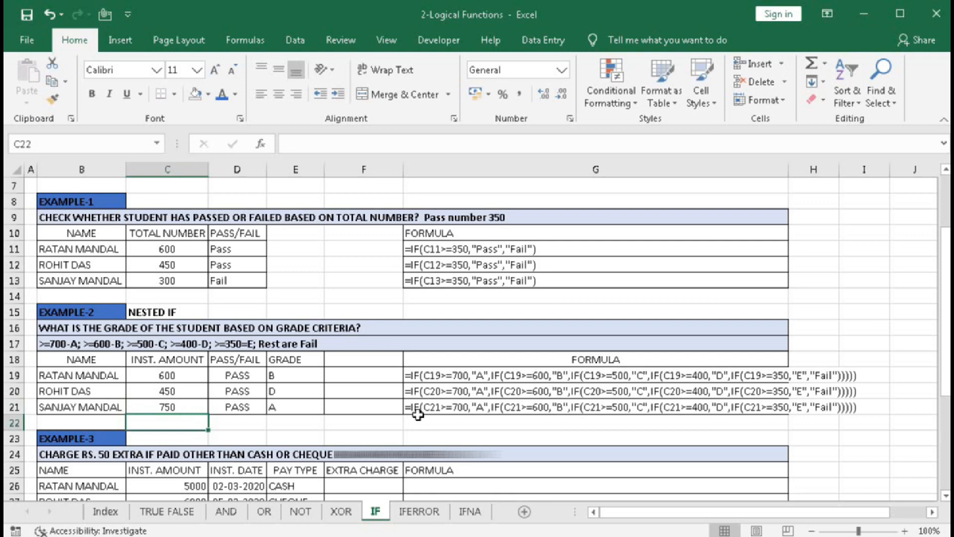
# Start an IF formula in the Example-3 extra charge cell F26 with the test OR(E26="Cash",E26="Cheque").
pyautogui.scroll(-3, 417, 414)
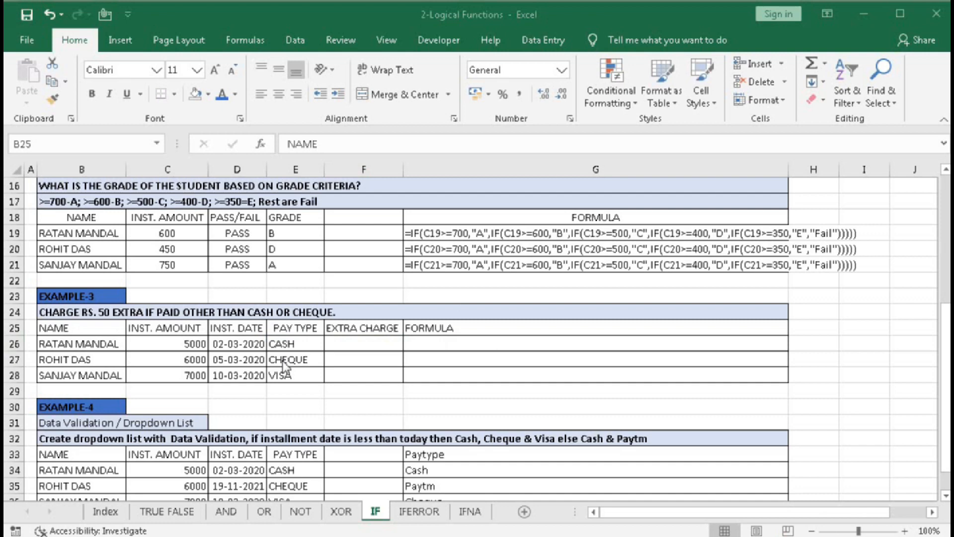
pyautogui.click(348, 344)
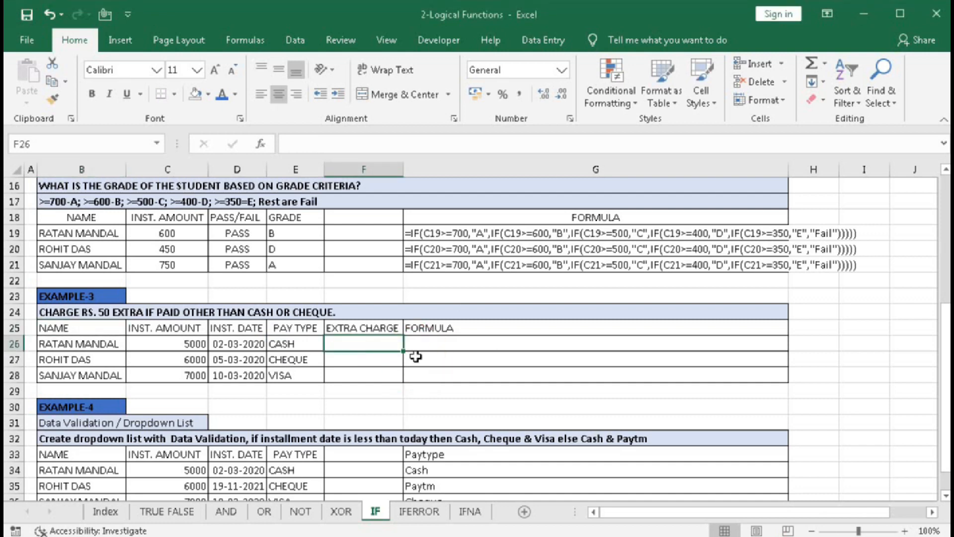
pyautogui.write('=IF(')
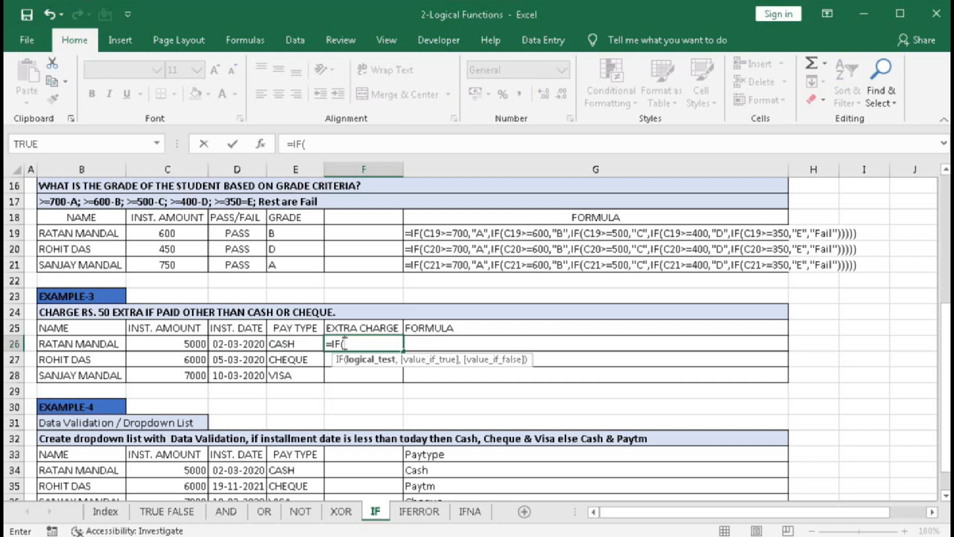
pyautogui.write('OR(')
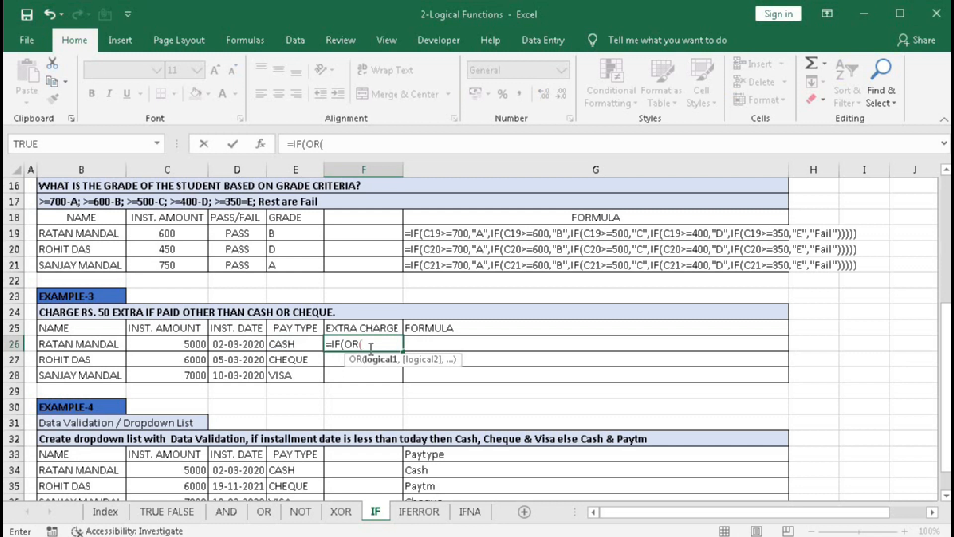
pyautogui.click(290, 343)
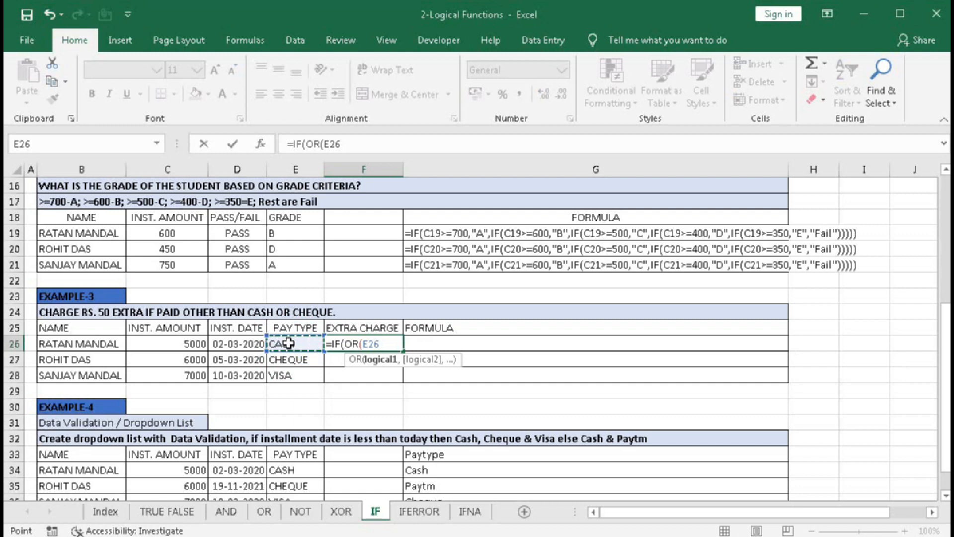
pyautogui.write('="Cash')
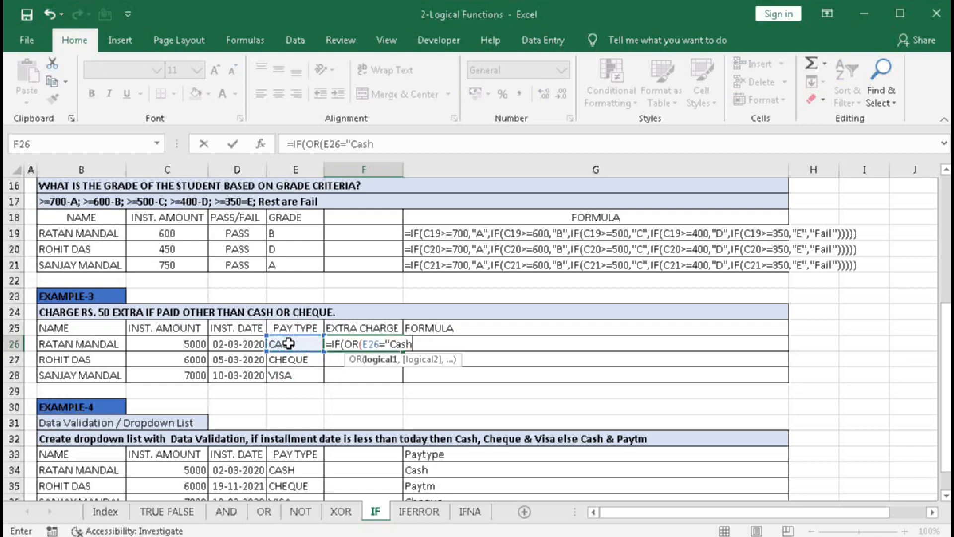
pyautogui.write('",')
pyautogui.click(288, 344)
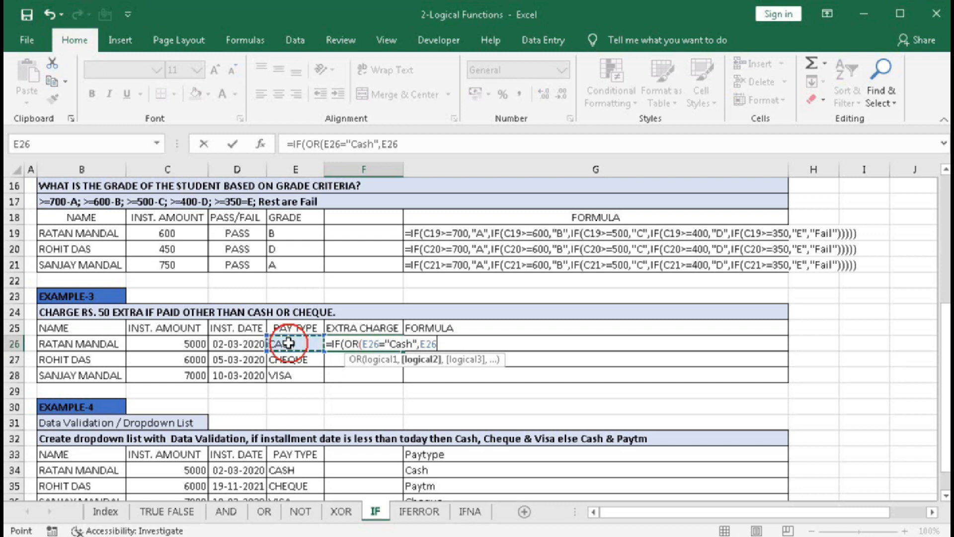
pyautogui.write('=')
pyautogui.write('Chequ')
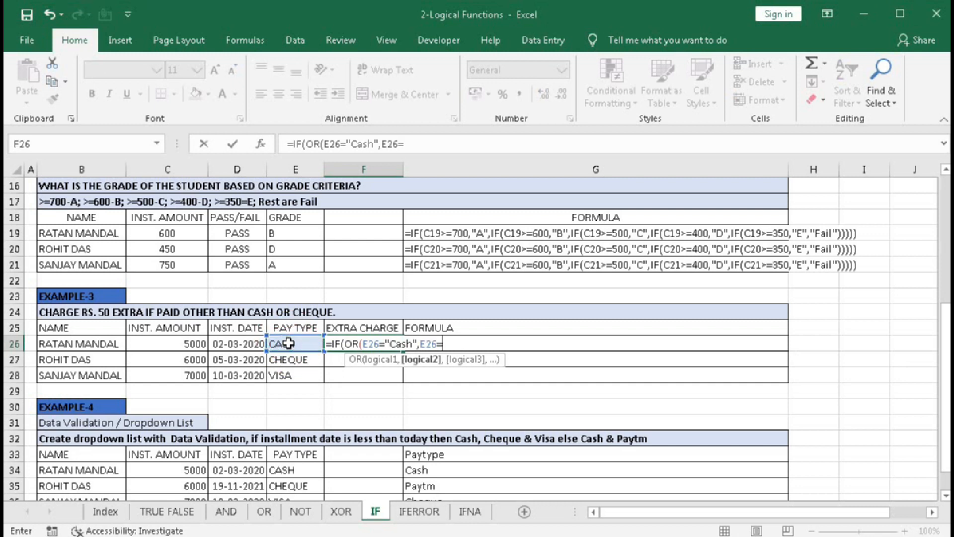
pyautogui.write('e"')
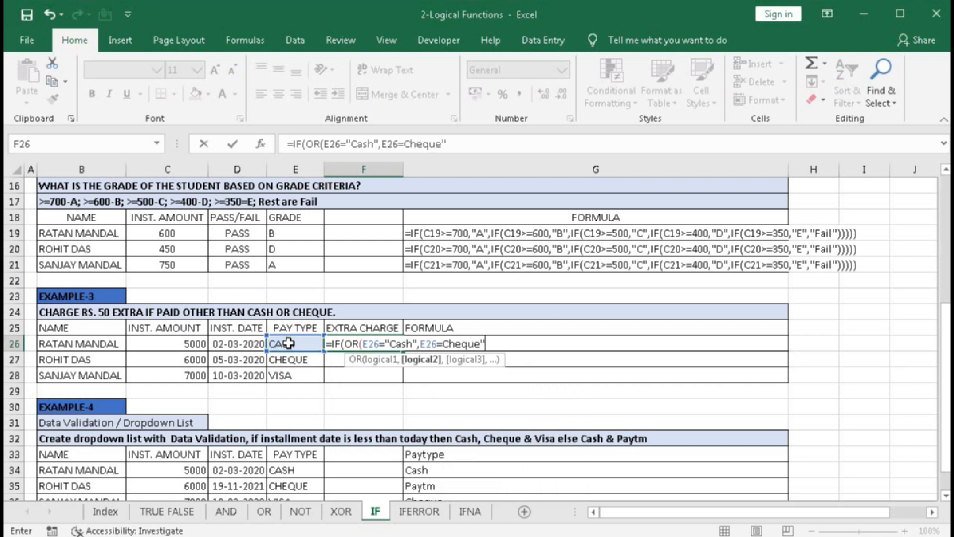
pyautogui.write('),')
pyautogui.click(442, 344)
pyautogui.write('"')
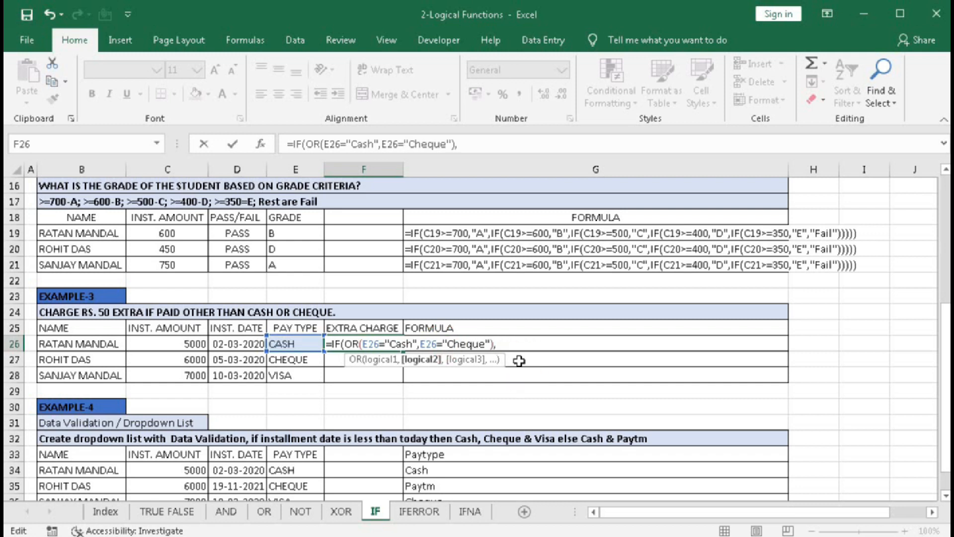
# Complete the F26 formula with 0 as the value if true and 50 as the value if false.
pyautogui.click(507, 350)
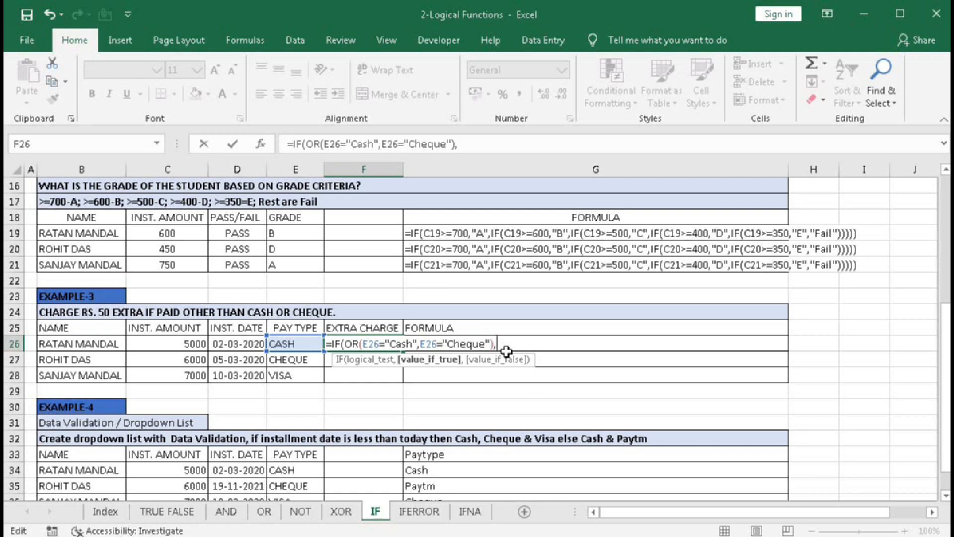
pyautogui.write('0,')
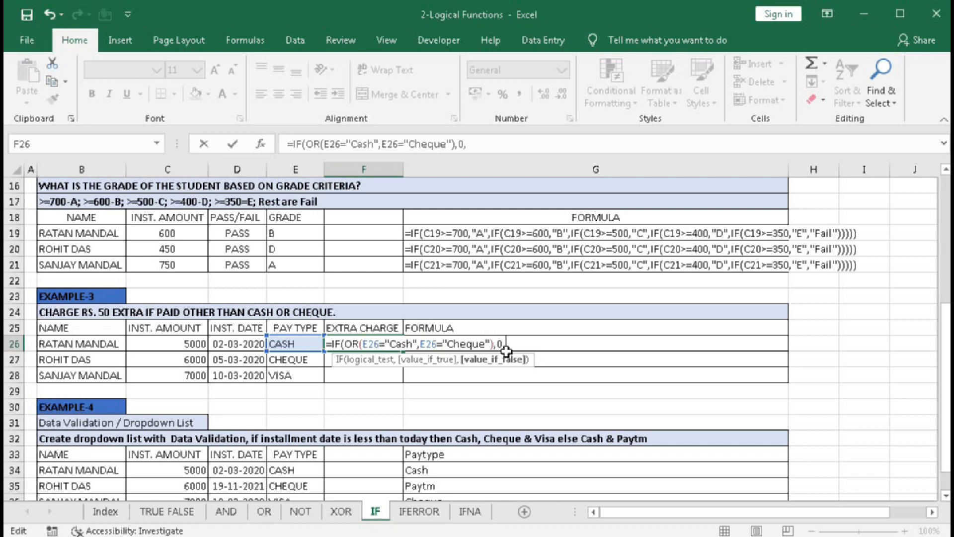
pyautogui.write('50)')
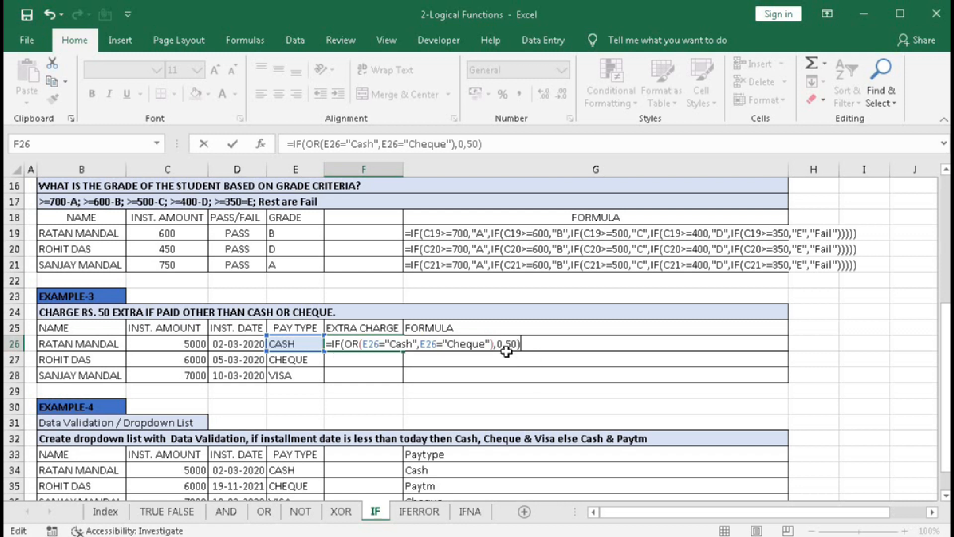
pyautogui.press('Return')
# Fill the IF and OR extra charge formula from F26 down to F28 and check the VISA row.
pyautogui.click(390, 343)
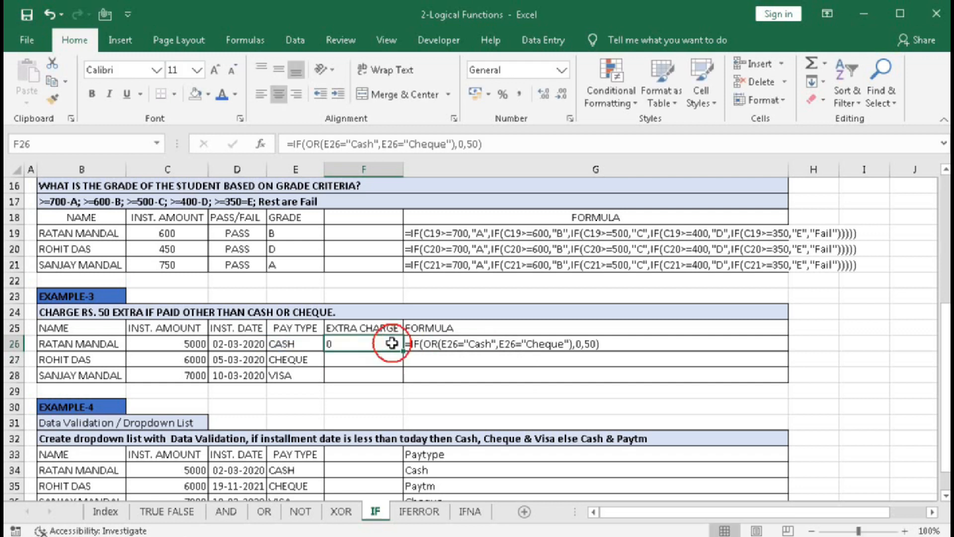
pyautogui.moveTo(403, 351); pyautogui.dragTo(395, 375)
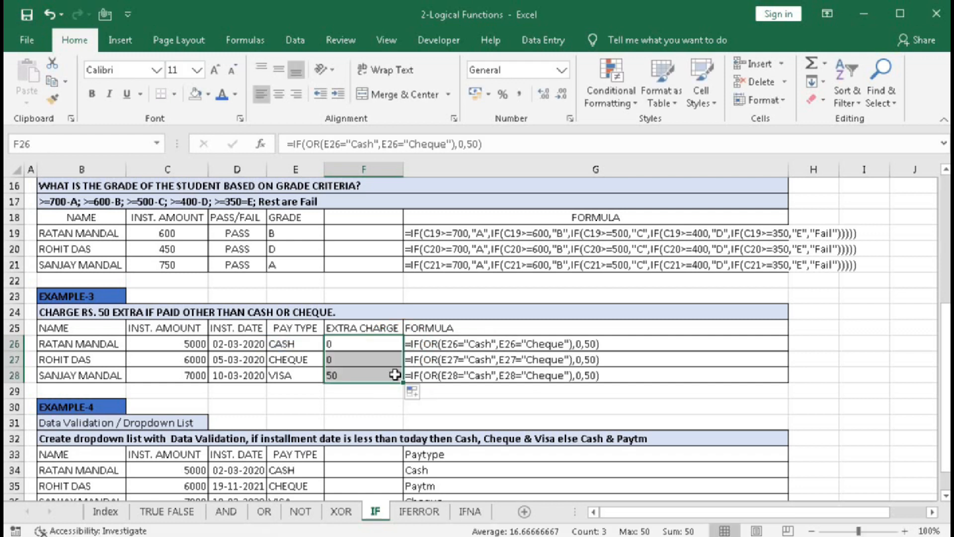
pyautogui.click(366, 374)
pyautogui.click(311, 376)
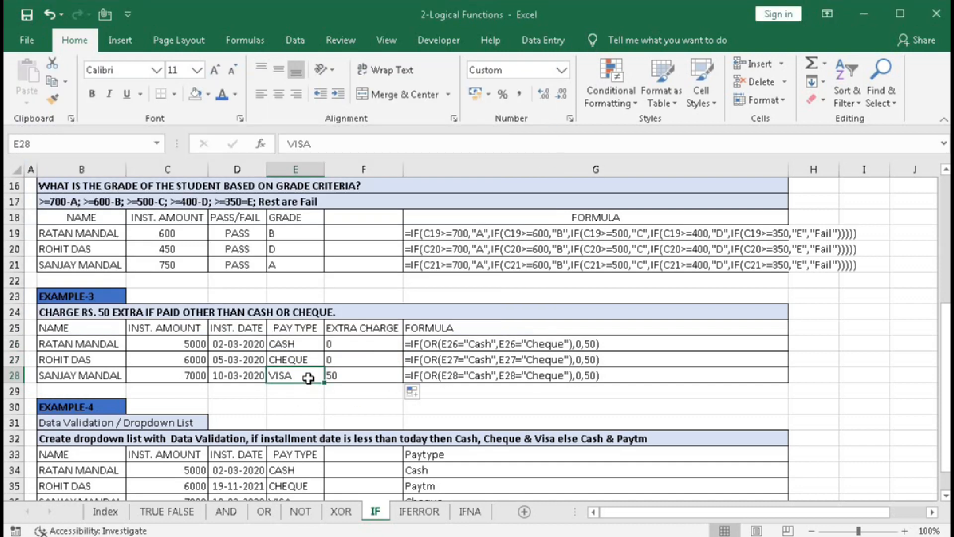
# Replace the OR test in F26 with NOT(E26="VISA") and fill the revised formula down to F28.
pyautogui.doubleClick(338, 348)
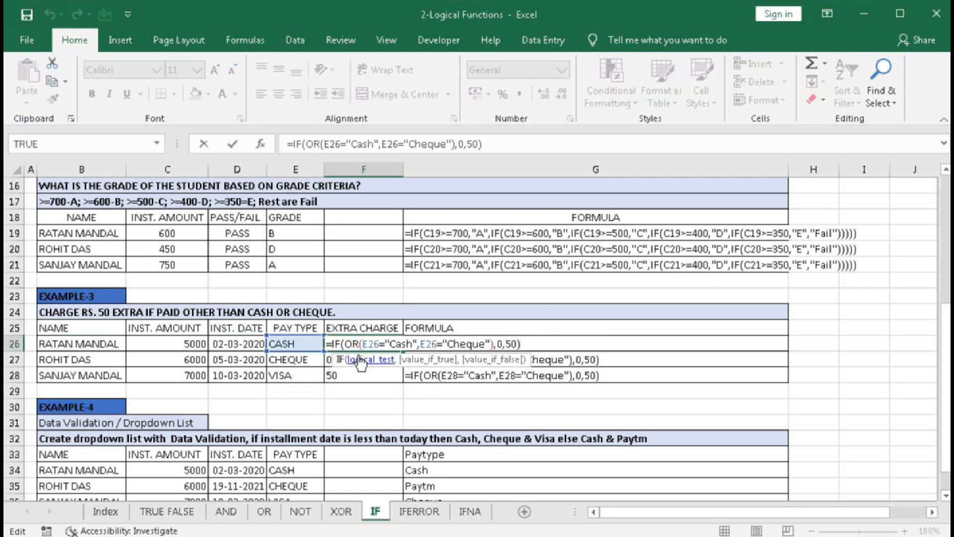
pyautogui.moveTo(345, 343); pyautogui.dragTo(493, 342)
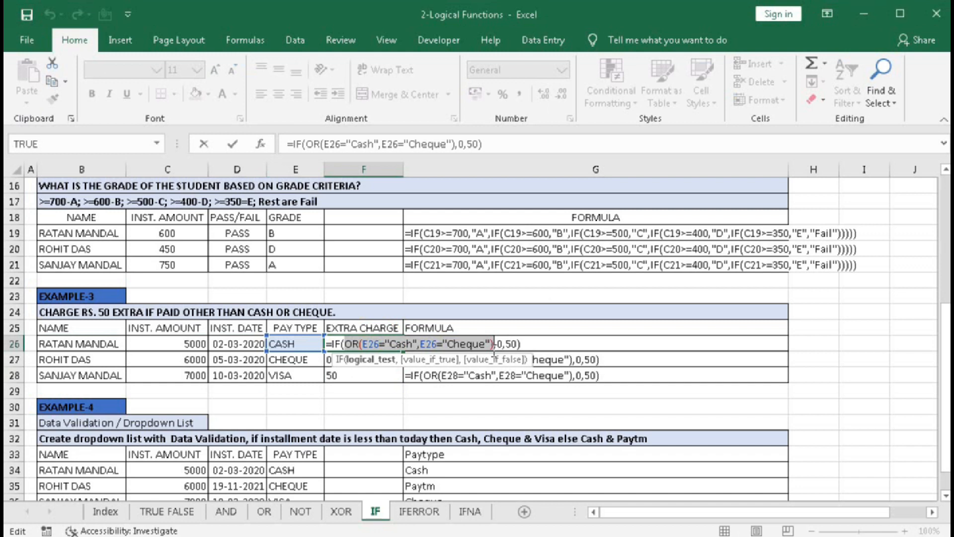
pyautogui.write('not(')
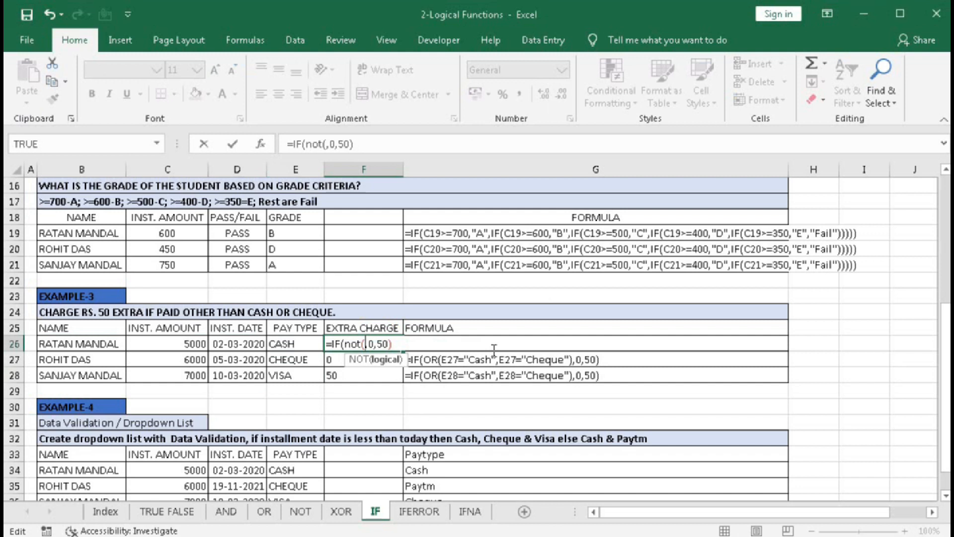
pyautogui.click(306, 344)
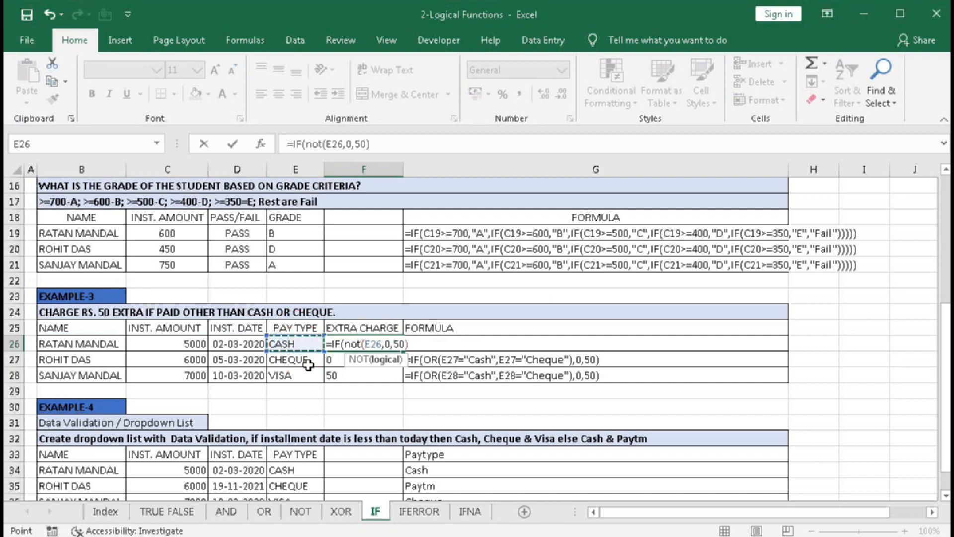
pyautogui.write('=')
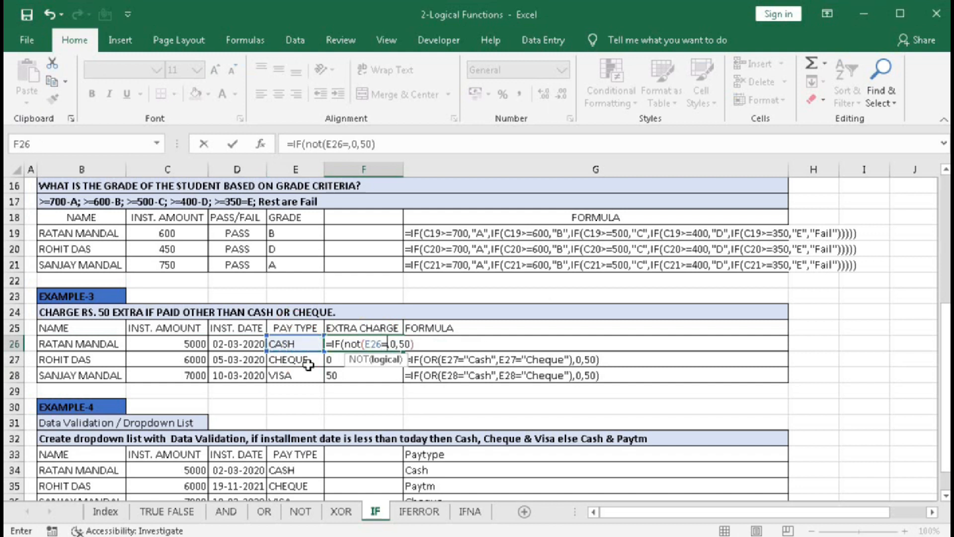
pyautogui.write('"Visa')
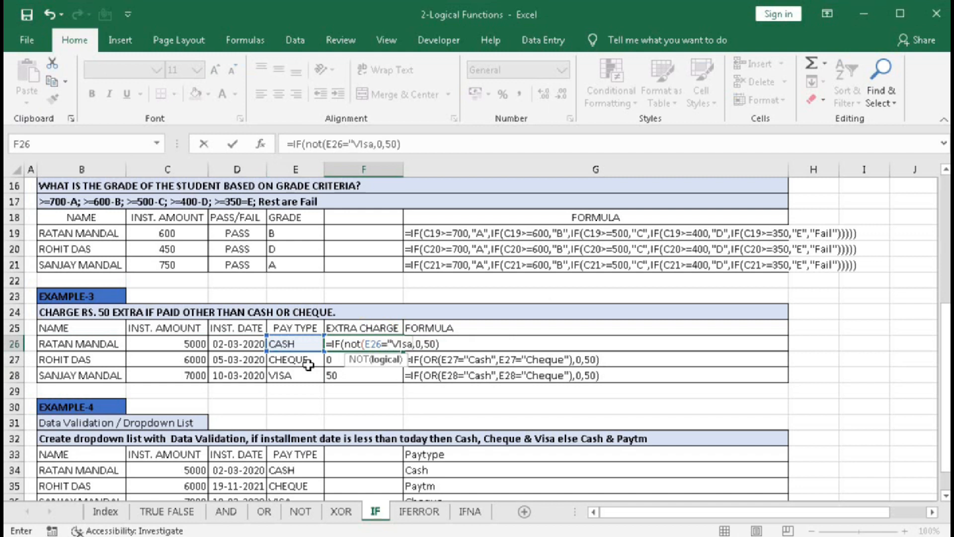
pyautogui.press('BackSpace')
pyautogui.press('BackSpace')
pyautogui.press('BackSpace')
pyautogui.write('ISA"')
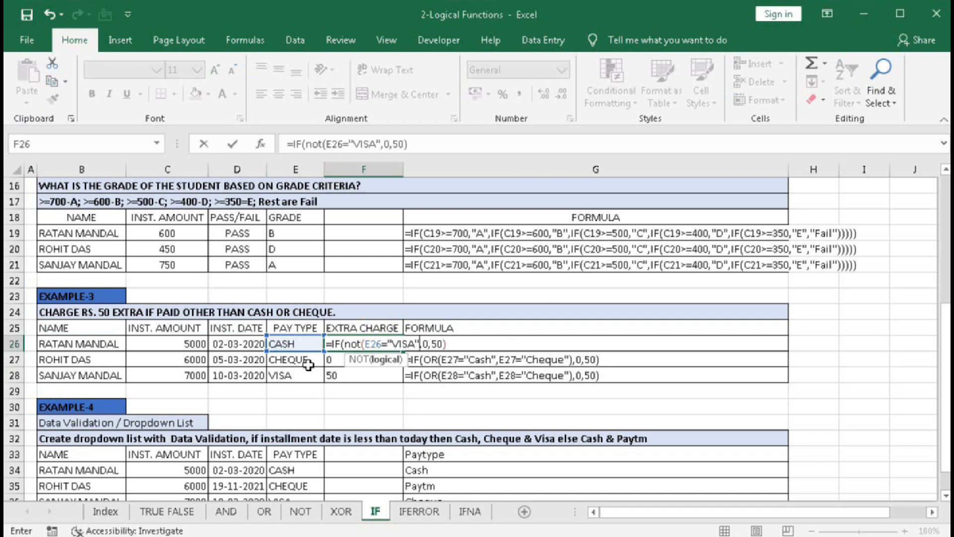
pyautogui.write(')')
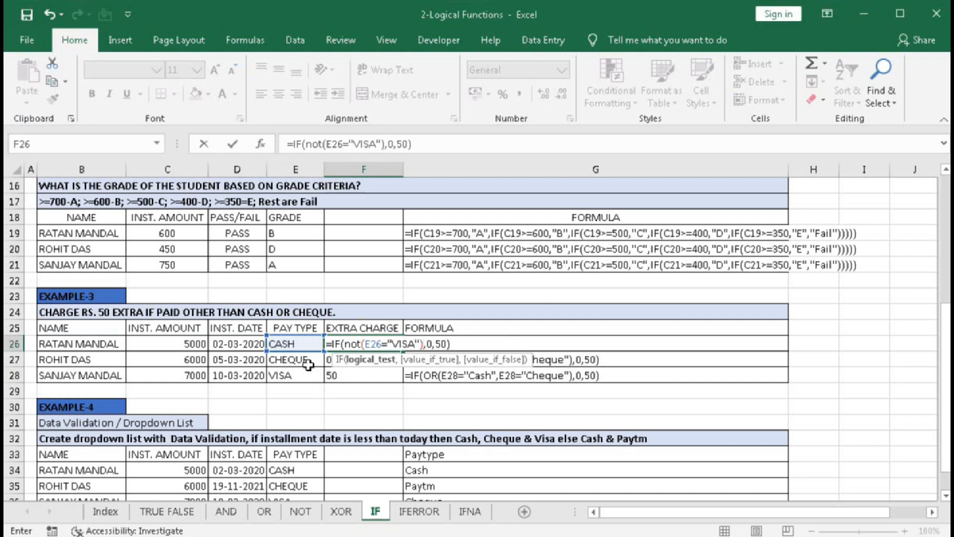
pyautogui.press('Return')
pyautogui.click(343, 345)
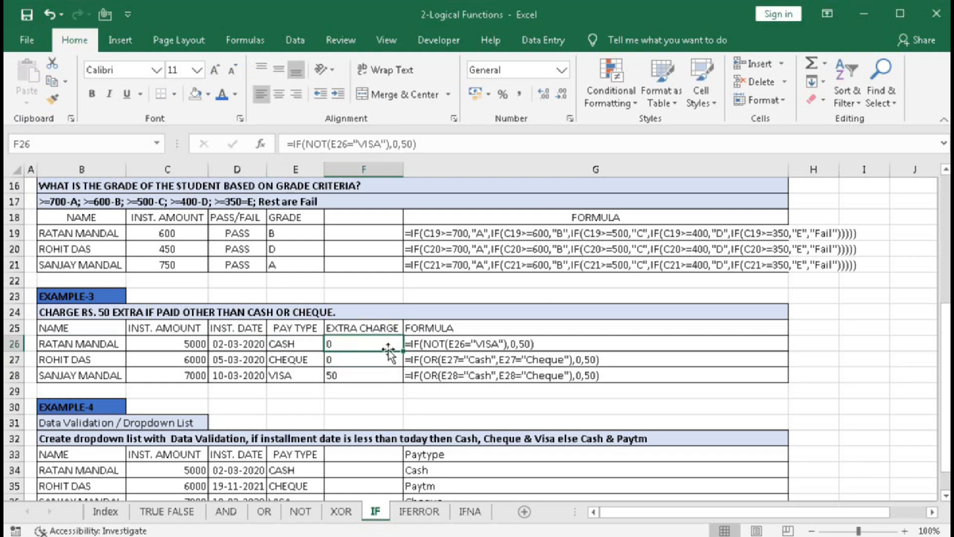
pyautogui.moveTo(402, 350); pyautogui.dragTo(395, 378)
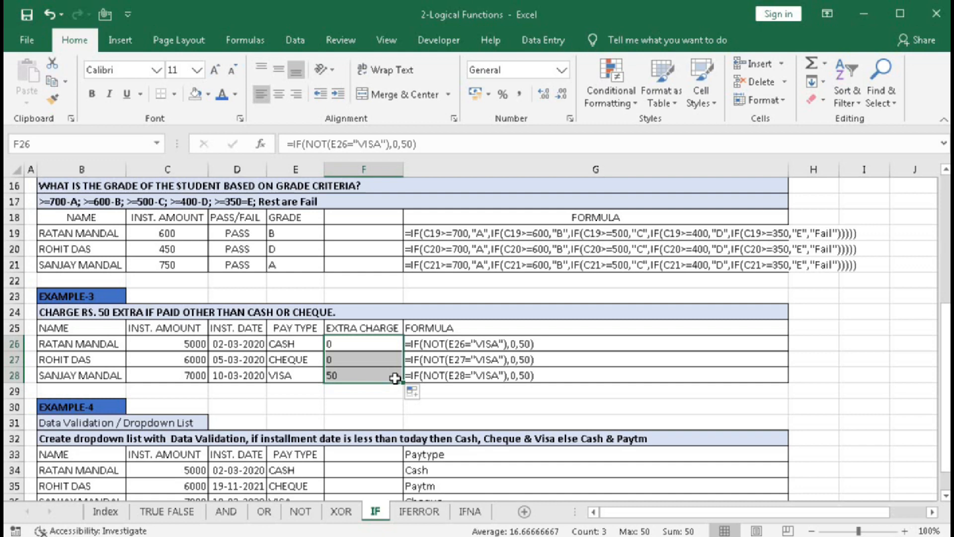
# Examine which pay types the Example-4 dropdown lists in F34 and F35 offer, without choosing any.
pyautogui.scroll(-2, 395, 378)
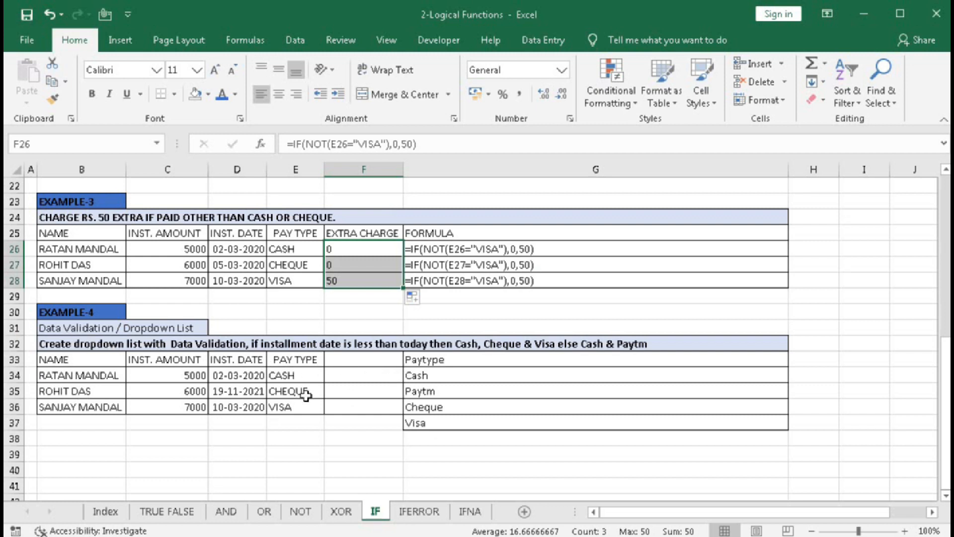
pyautogui.click(345, 376)
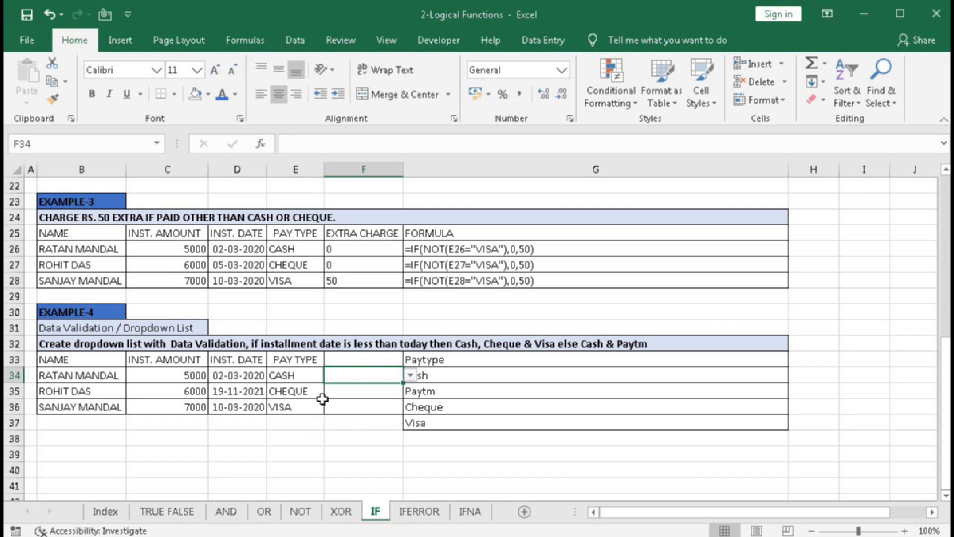
pyautogui.click(410, 376)
pyautogui.click(412, 379)
pyautogui.click(411, 375)
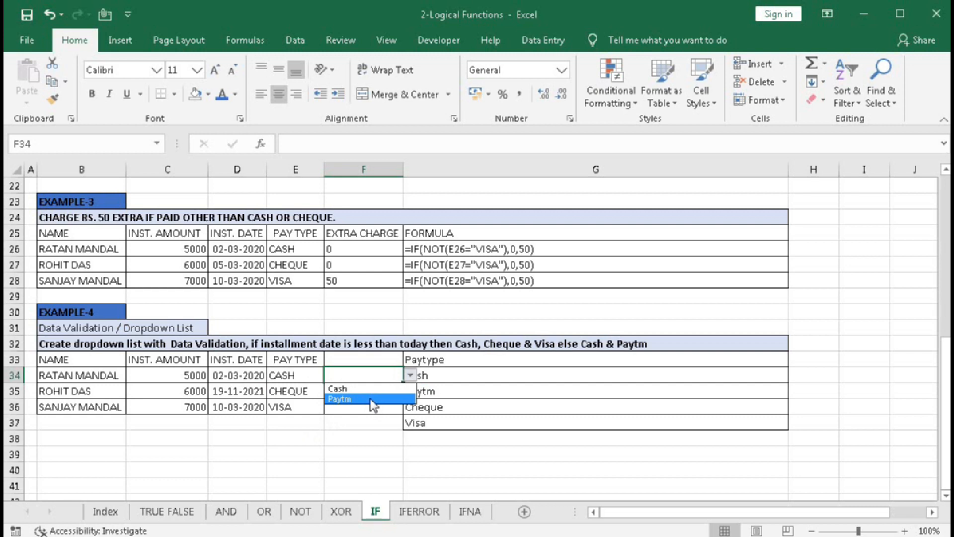
pyautogui.press('Escape')
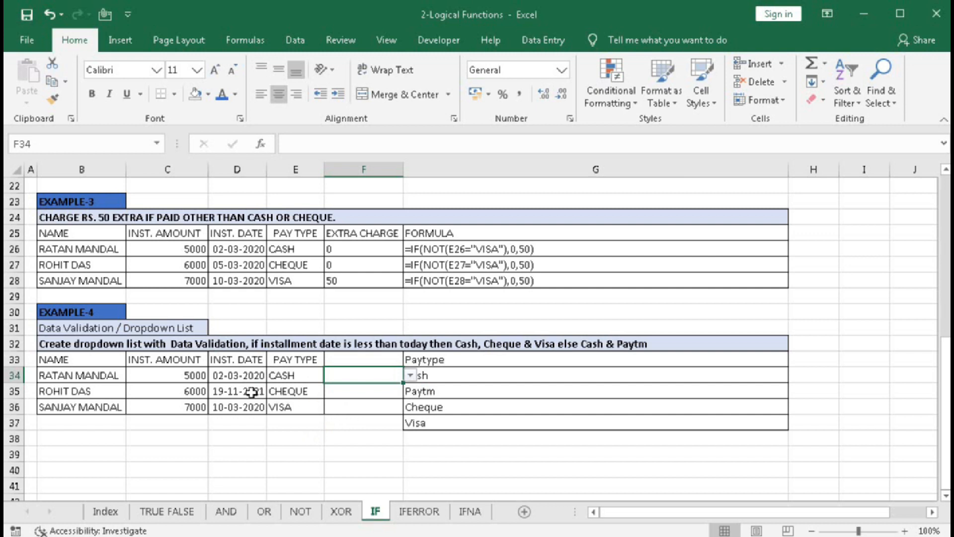
pyautogui.click(355, 391)
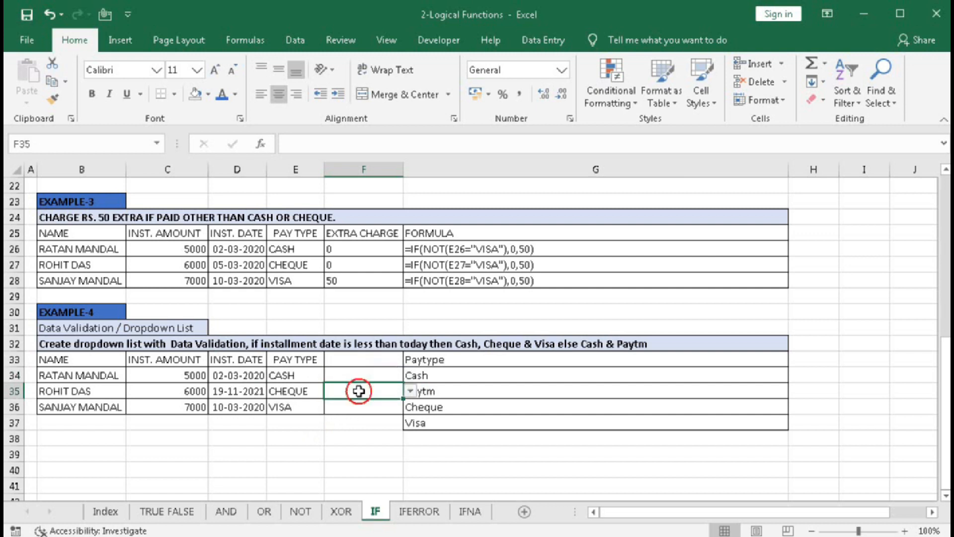
pyautogui.click(409, 391)
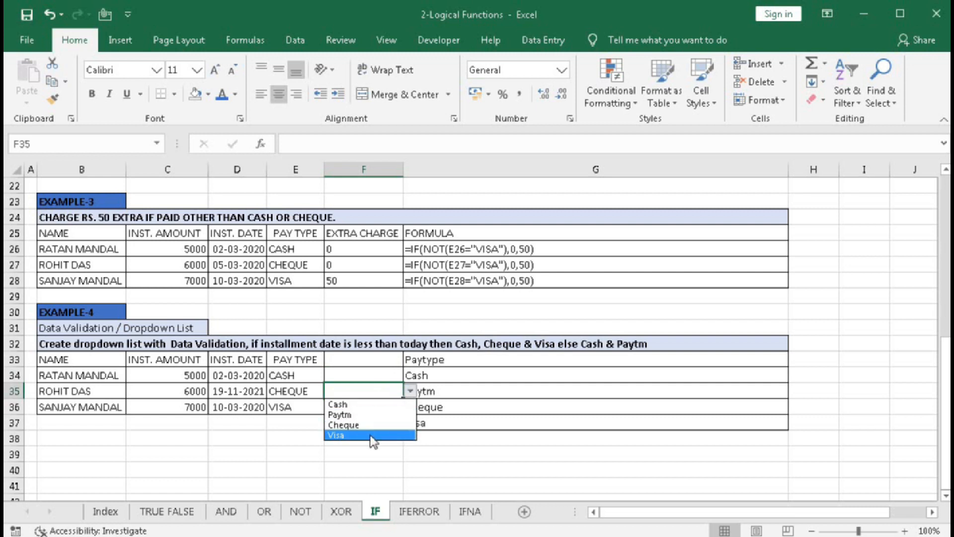
pyautogui.click(366, 457)
pyautogui.click(366, 458)
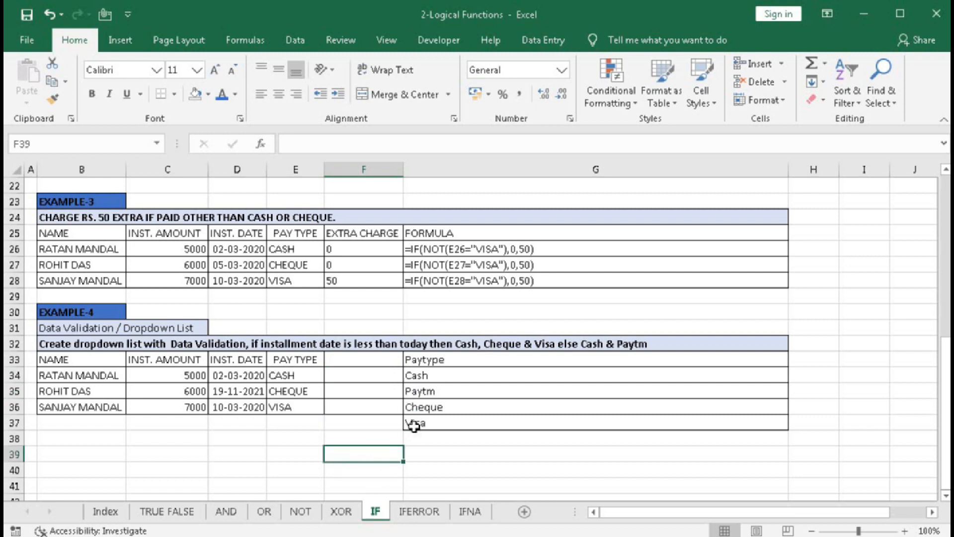
# Review the Paytype entries Cash, Paytm, Cheque and Visa, and select their range G34:G37.
pyautogui.click(436, 376)
pyautogui.click(436, 390)
pyautogui.click(432, 406)
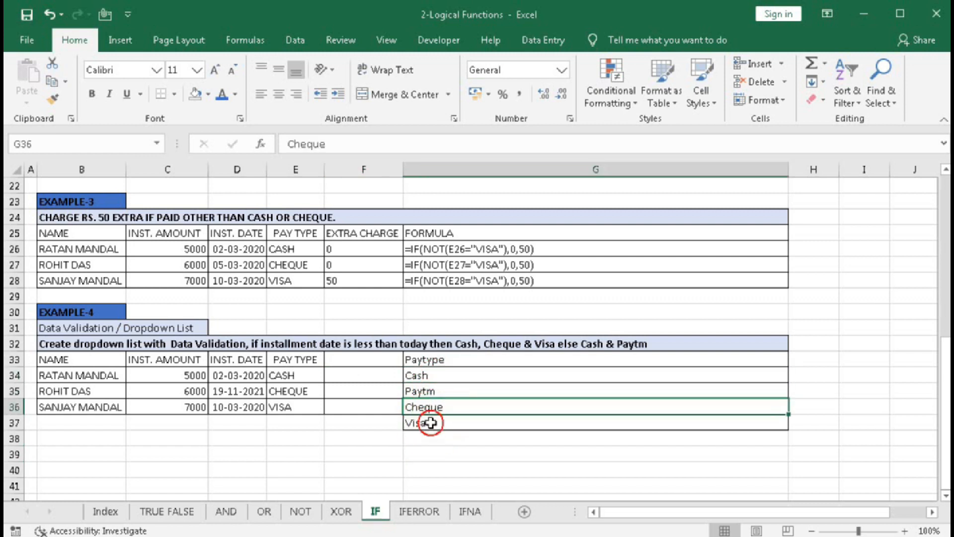
pyautogui.click(430, 422)
pyautogui.moveTo(432, 377); pyautogui.dragTo(426, 421)
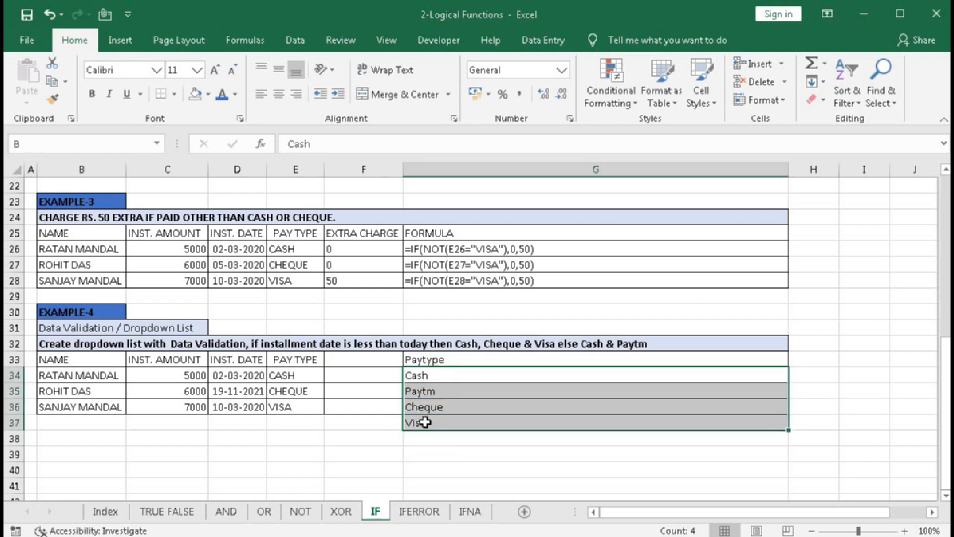
# Compare the Paytype ranges G34:G35 and G34:G37 that are to feed the two dropdown lists.
pyautogui.click(354, 425)
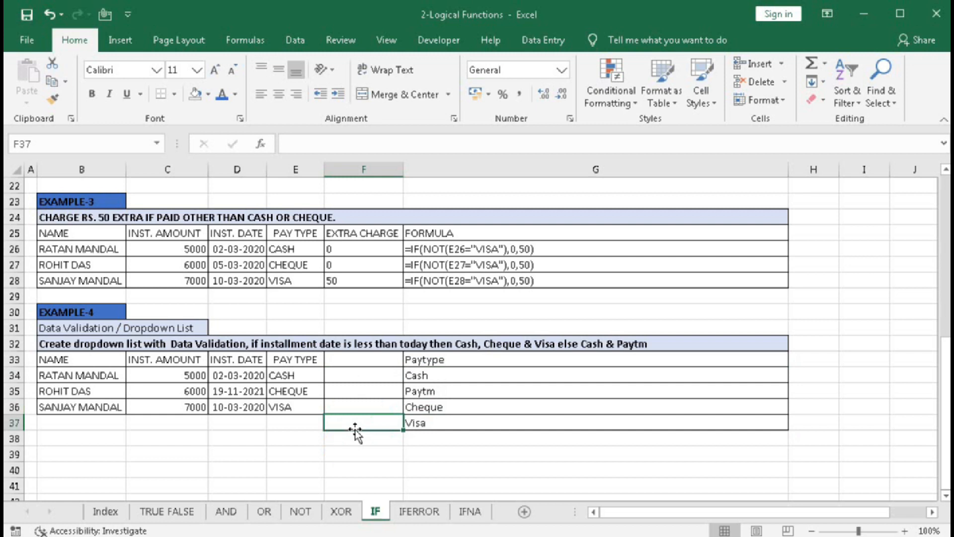
pyautogui.moveTo(423, 377)
pyautogui.mouseDown()
pyautogui.moveTo(421, 418)
pyautogui.moveTo(422, 374)
pyautogui.moveTo(419, 388)
pyautogui.mouseUp()
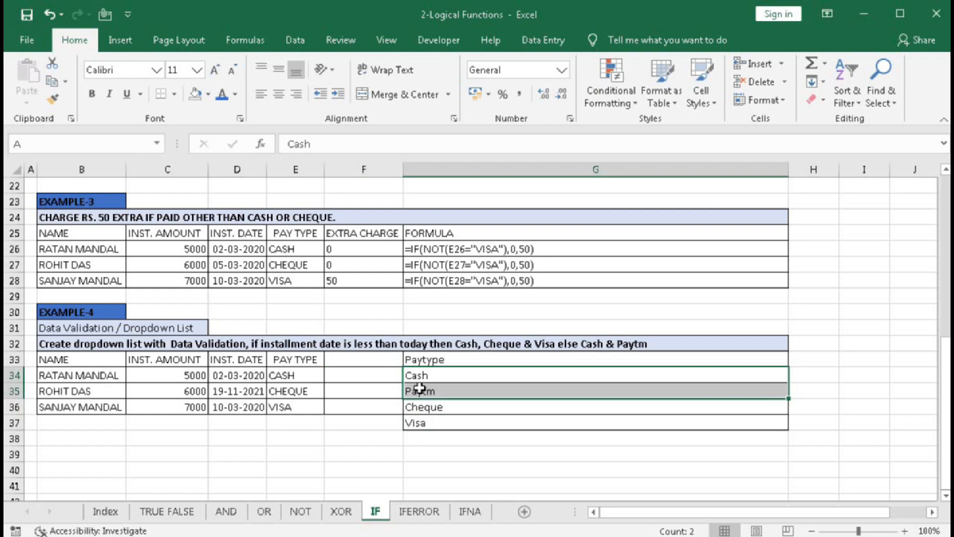
pyautogui.click(421, 375)
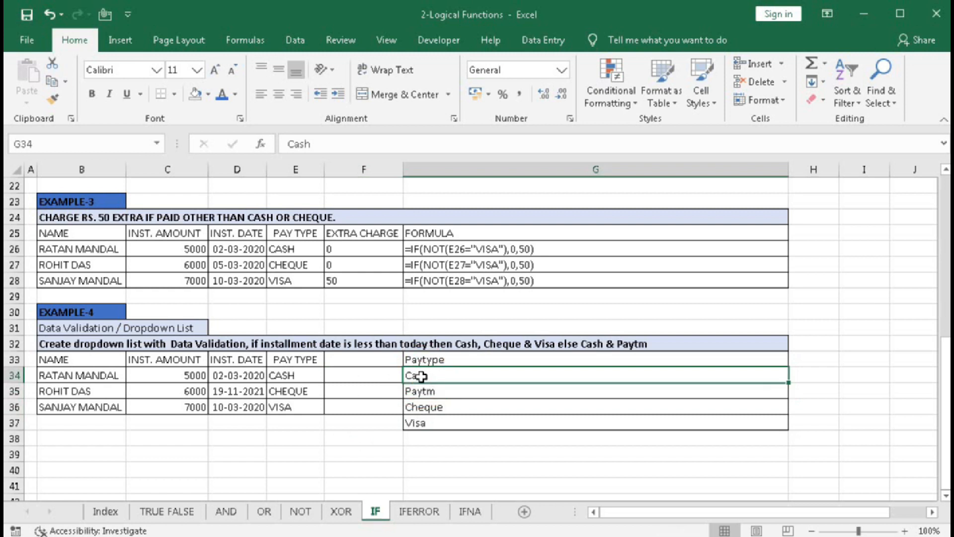
pyautogui.moveTo(421, 377); pyautogui.dragTo(416, 420)
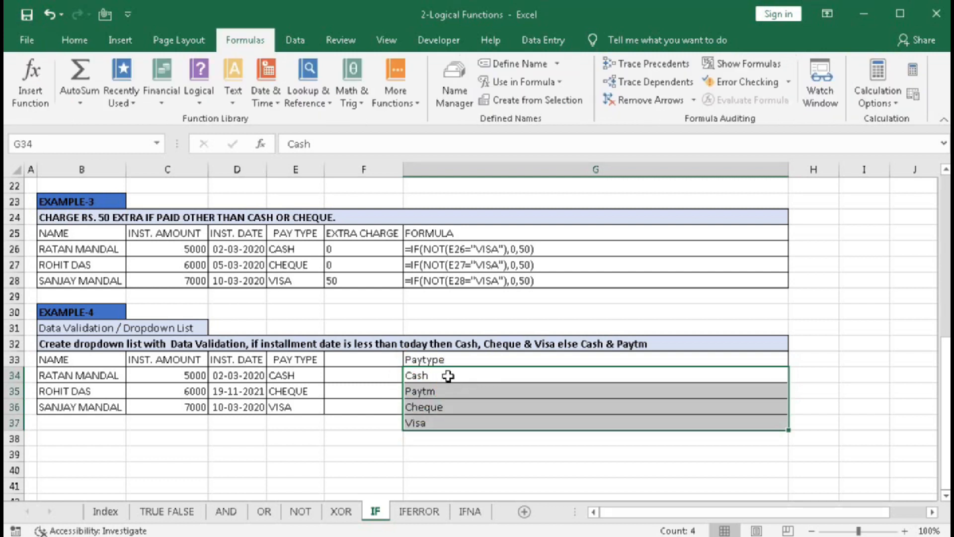
# Define the workbook-scoped name Type1 for the Cash and Paytm cells G34:G35.
pyautogui.moveTo(442, 375); pyautogui.dragTo(443, 386)
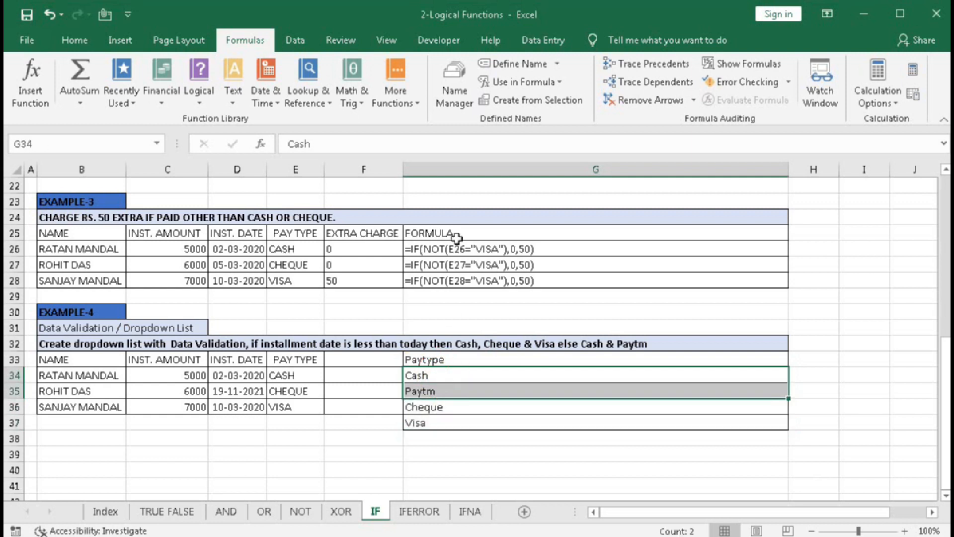
pyautogui.click(517, 64)
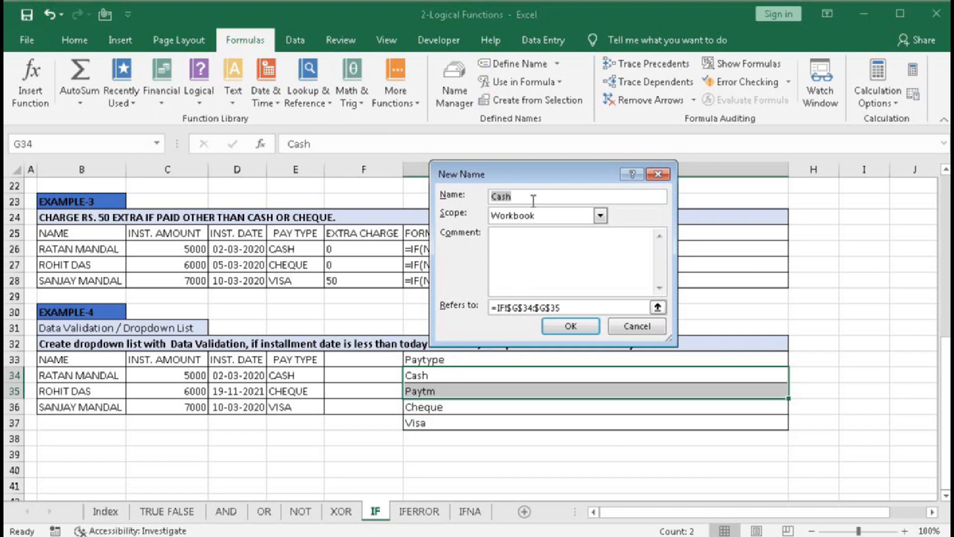
pyautogui.write('P')
pyautogui.press('BackSpace')
pyautogui.write('Type-1')
pyautogui.click(570, 326)
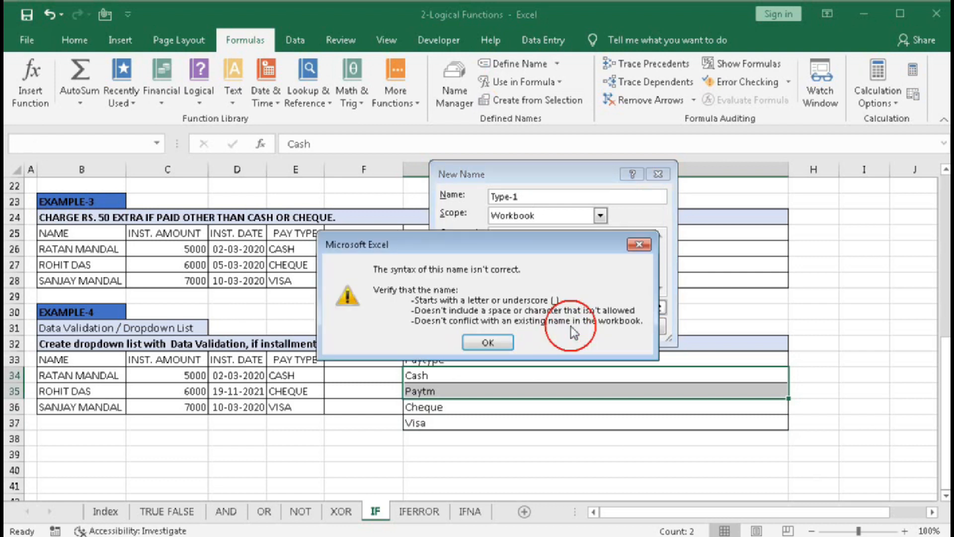
pyautogui.click(488, 343)
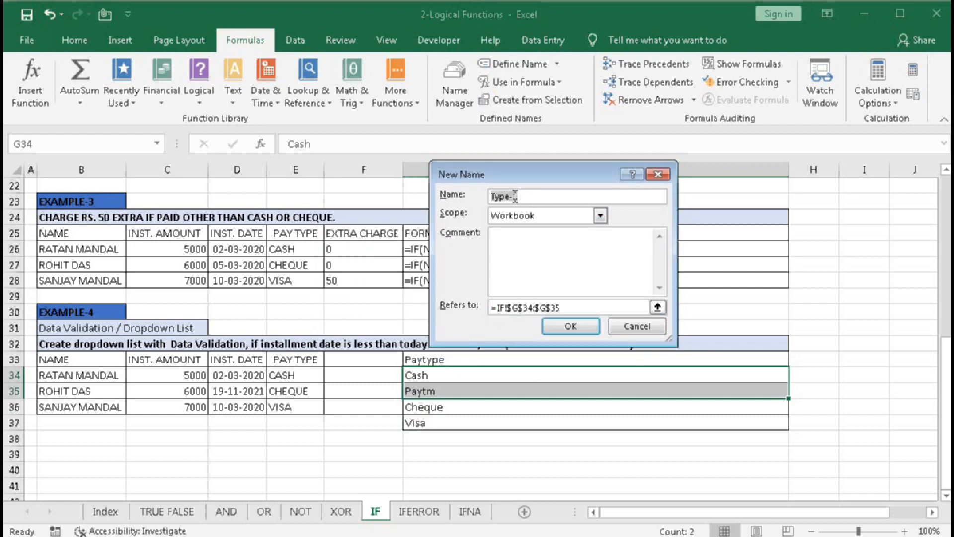
pyautogui.click(544, 197)
pyautogui.press('Left')
pyautogui.press('BackSpace')
pyautogui.click(567, 326)
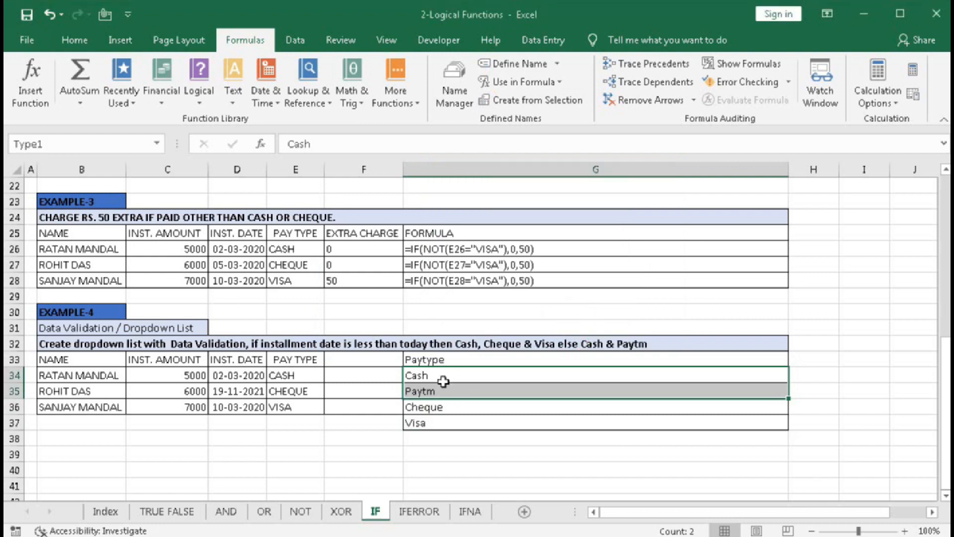
# Define the workbook-scoped name Type2 for the full Paytype list G34:G37.
pyautogui.moveTo(443, 381); pyautogui.dragTo(438, 422)
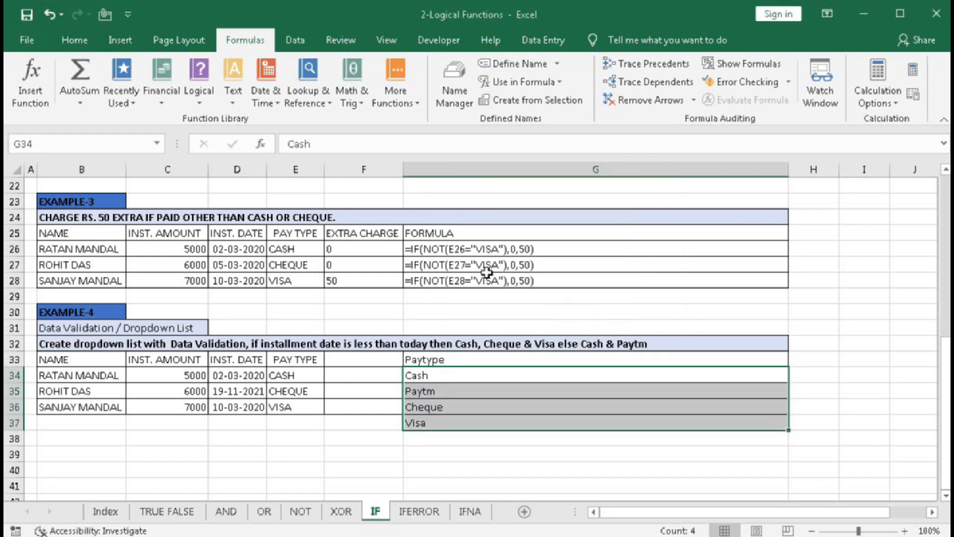
pyautogui.click(508, 67)
pyautogui.write('Type2')
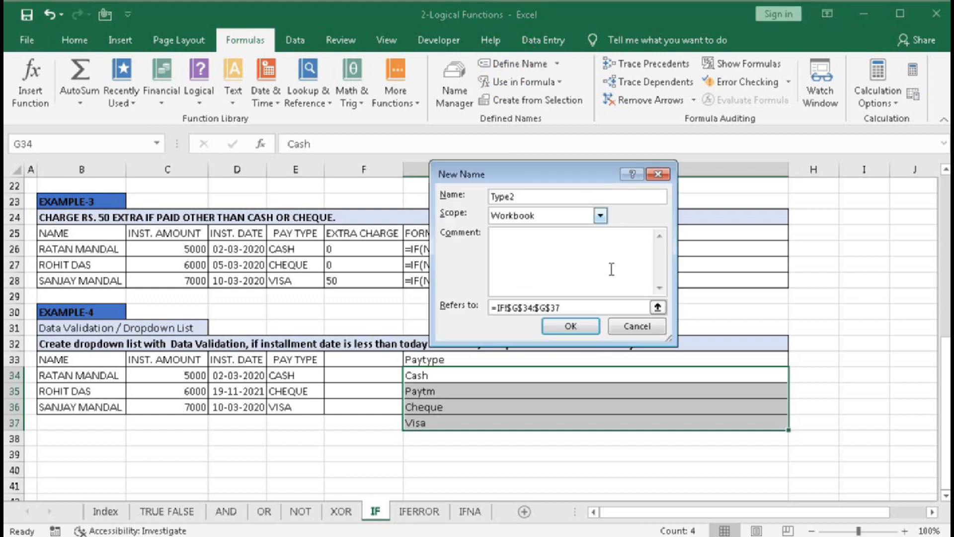
pyautogui.click(577, 326)
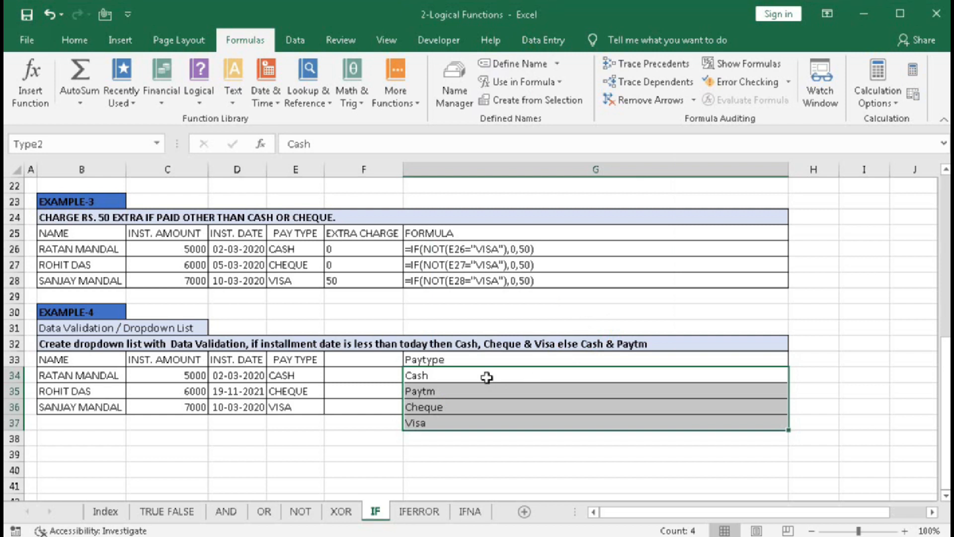
# Check which cells the defined names Type1 and Type2 cover by going to each one.
pyautogui.click(156, 144)
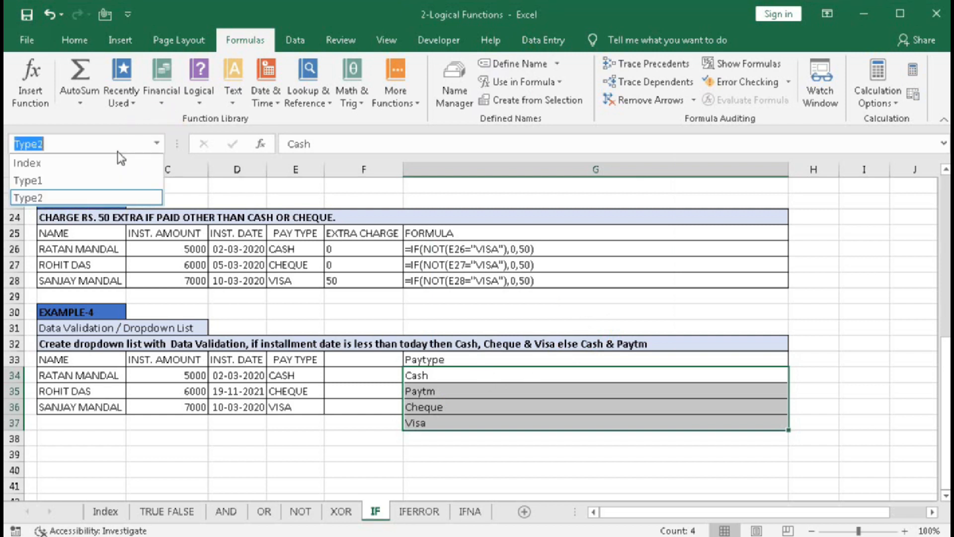
pyautogui.click(95, 180)
pyautogui.click(157, 143)
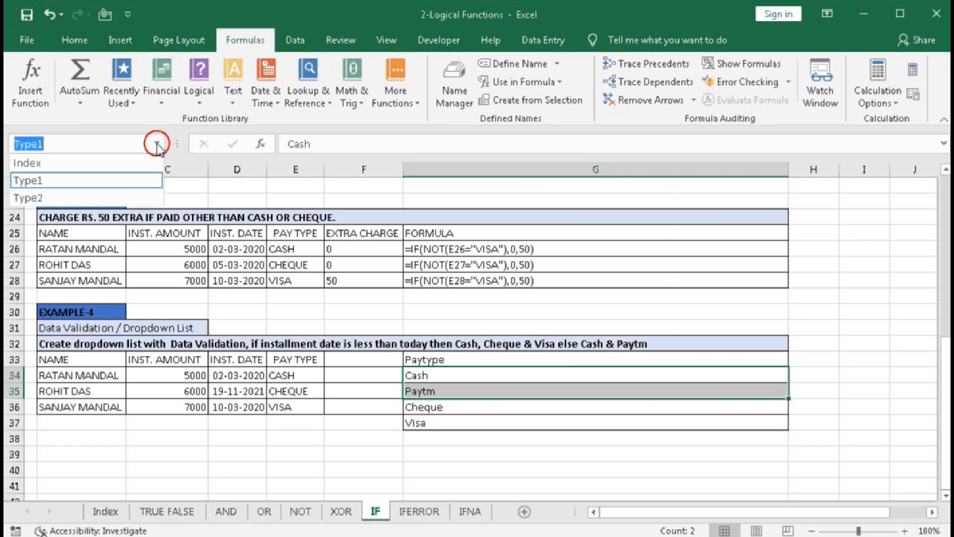
pyautogui.click(102, 197)
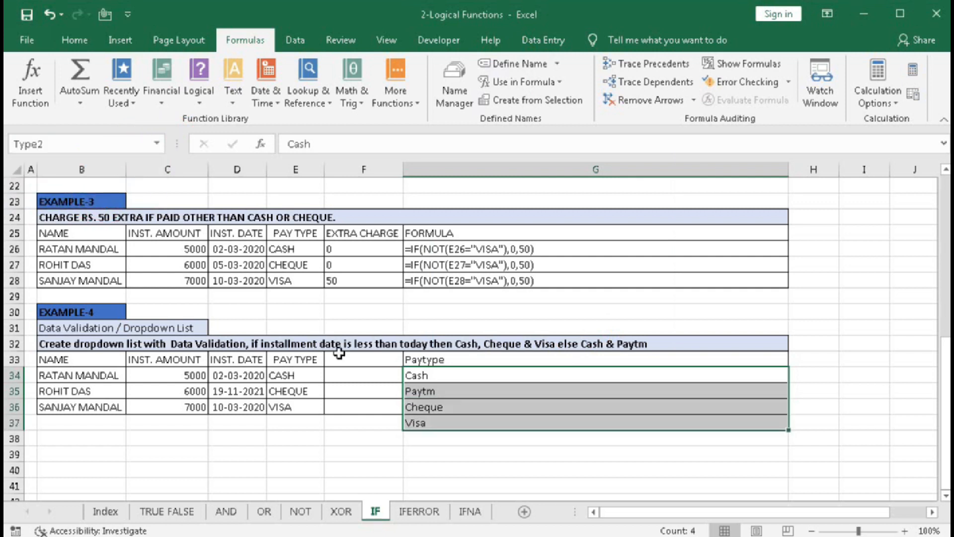
# Clear the existing PAY TYPE entries in E34:E36 of Example-4.
pyautogui.click(362, 377)
pyautogui.click(301, 377)
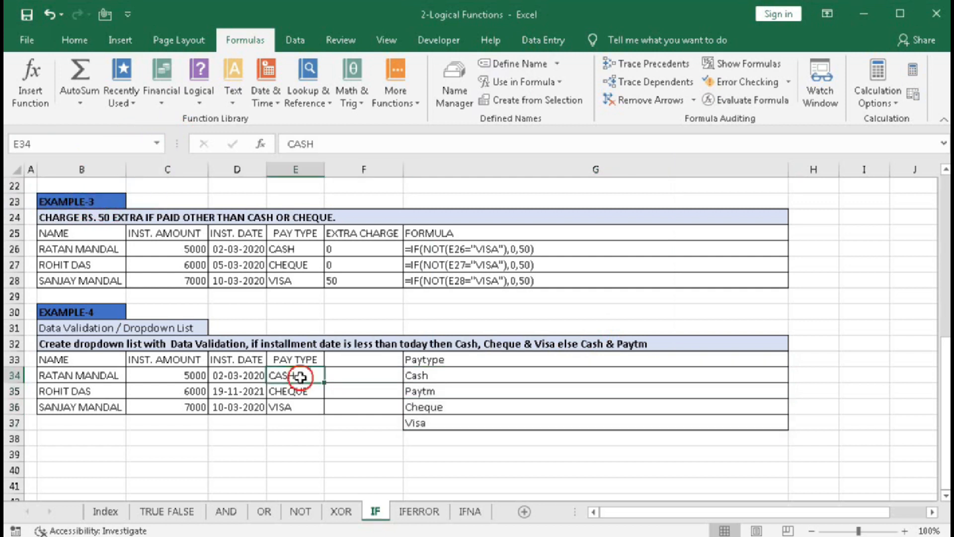
pyautogui.moveTo(300, 377); pyautogui.dragTo(289, 405)
pyautogui.press('Delete')
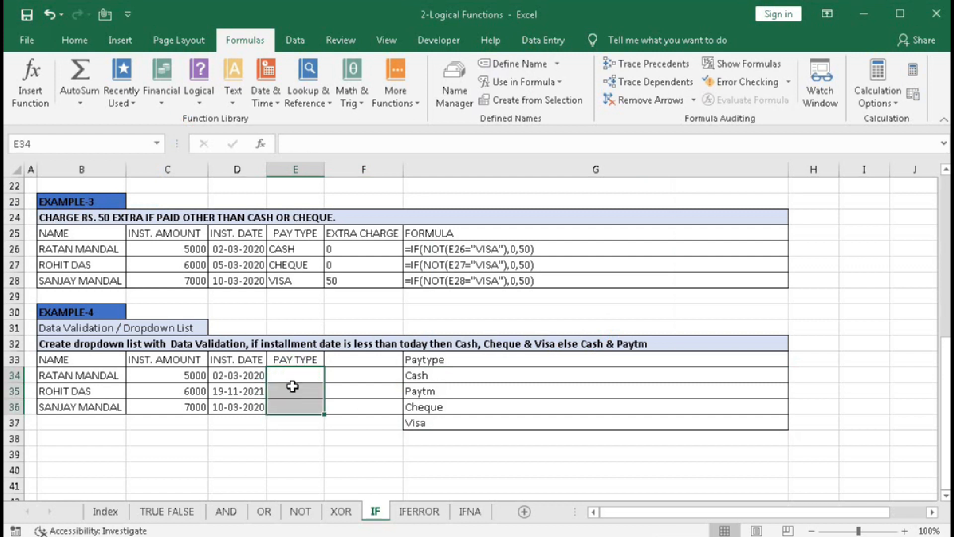
# Start a data validation rule on E34:E36 that allows a List with an in-cell dropdown.
pyautogui.click(293, 48)
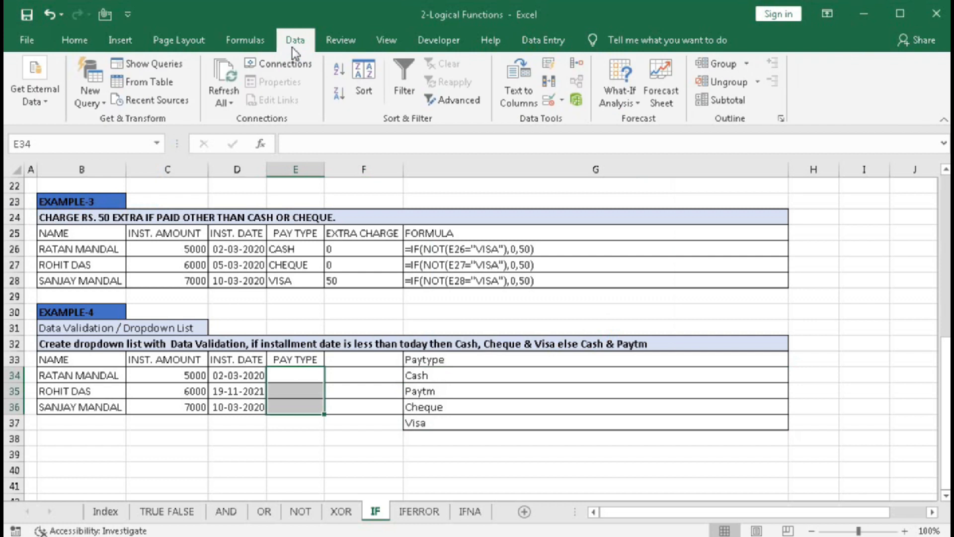
pyautogui.click(552, 103)
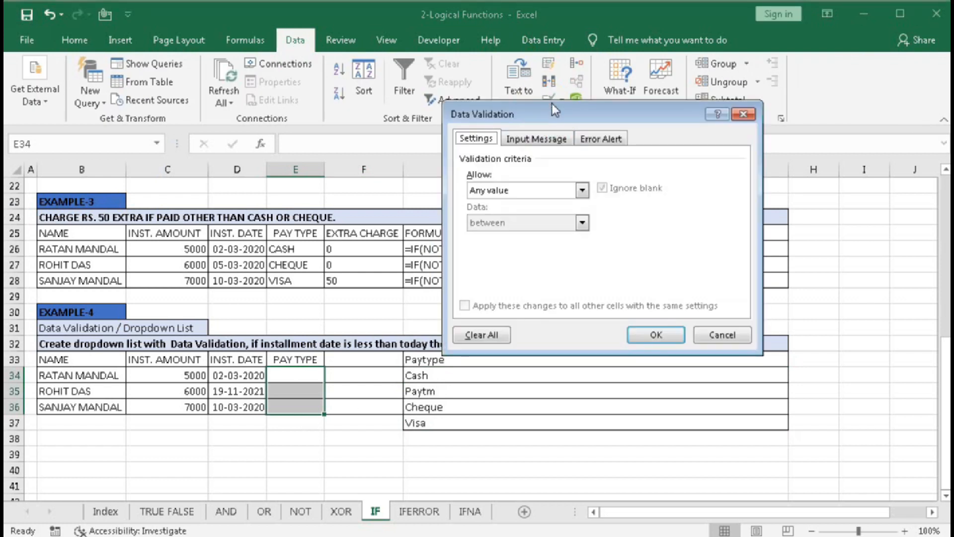
pyautogui.click(582, 190)
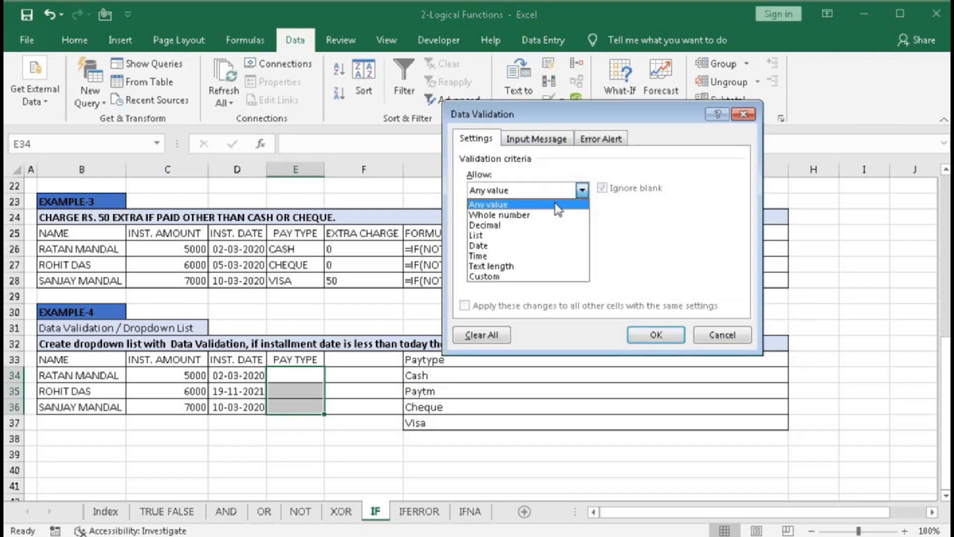
pyautogui.click(485, 236)
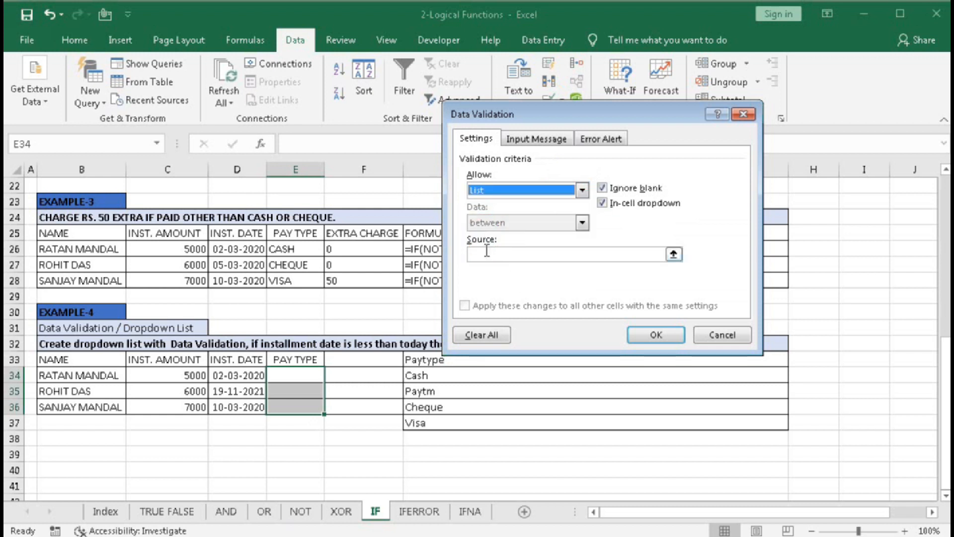
pyautogui.click(485, 253)
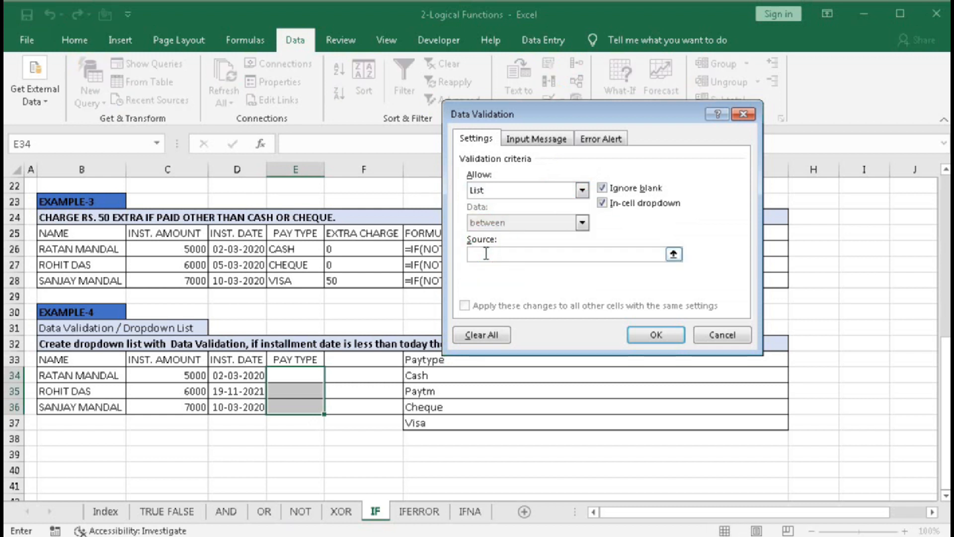
# Enter =IF(D34>TODAY(),Type1,Type2) as the list source, with D34 as a relative reference, and apply the rule.
pyautogui.write('=if(')
pyautogui.click(243, 375)
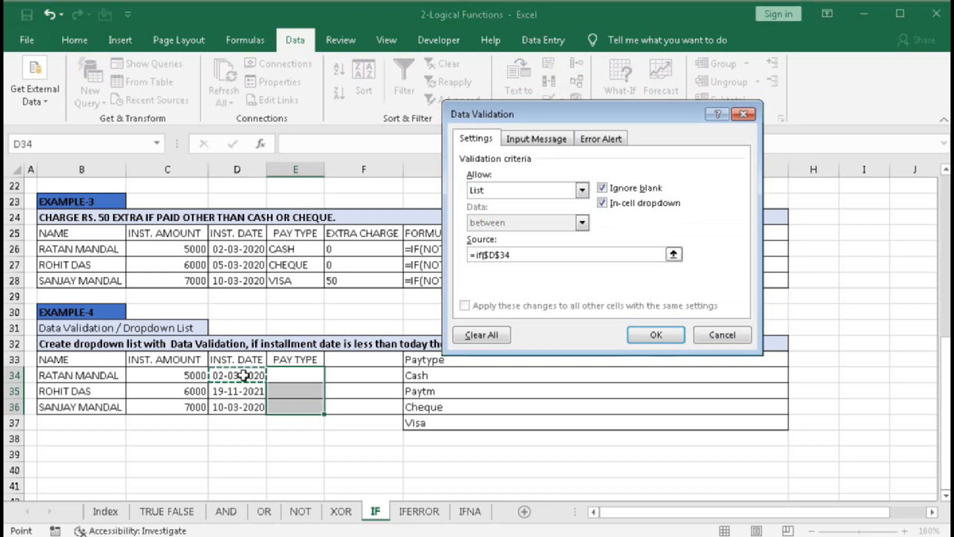
pyautogui.press('F4')
pyautogui.press('F4')
pyautogui.press('F4')
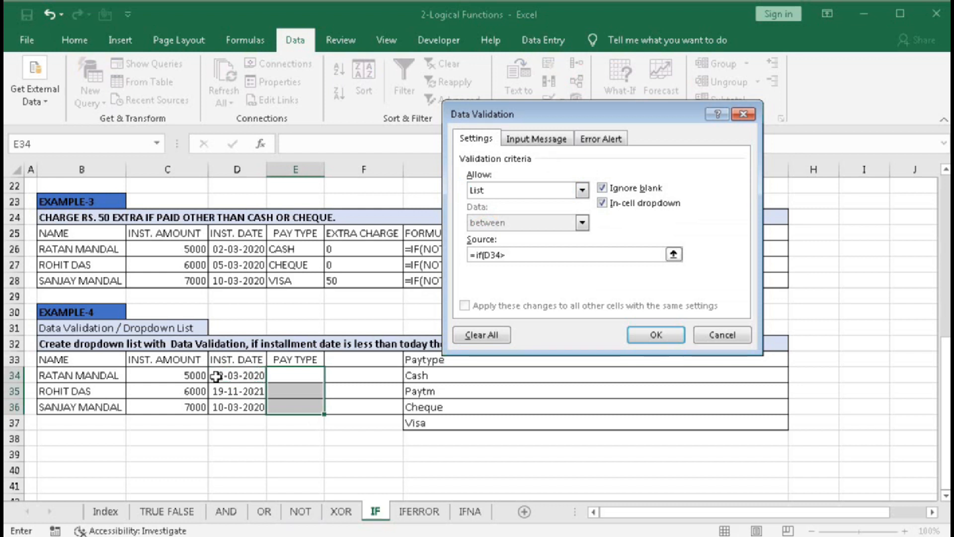
pyautogui.write('today')
pyautogui.write('(),Type1')
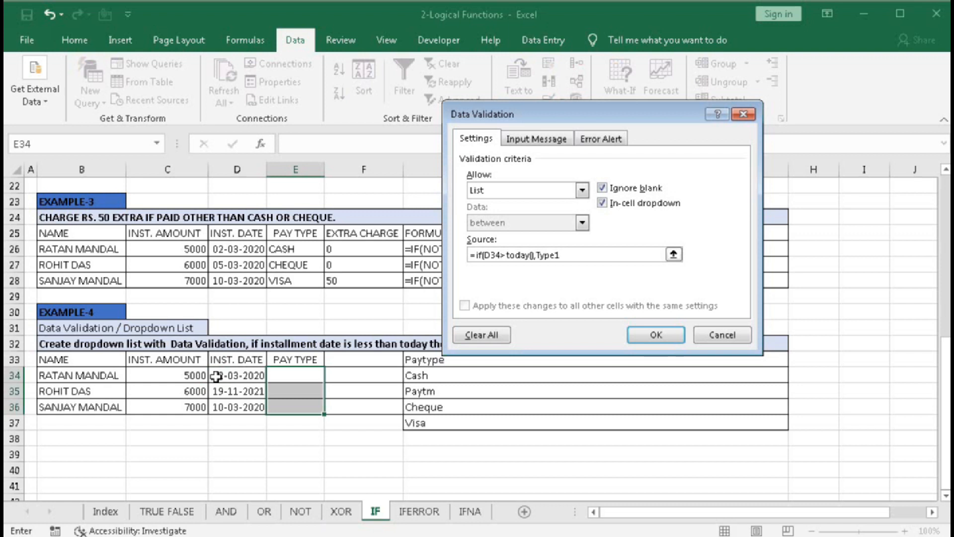
pyautogui.write(',Type2')
pyautogui.click(655, 333)
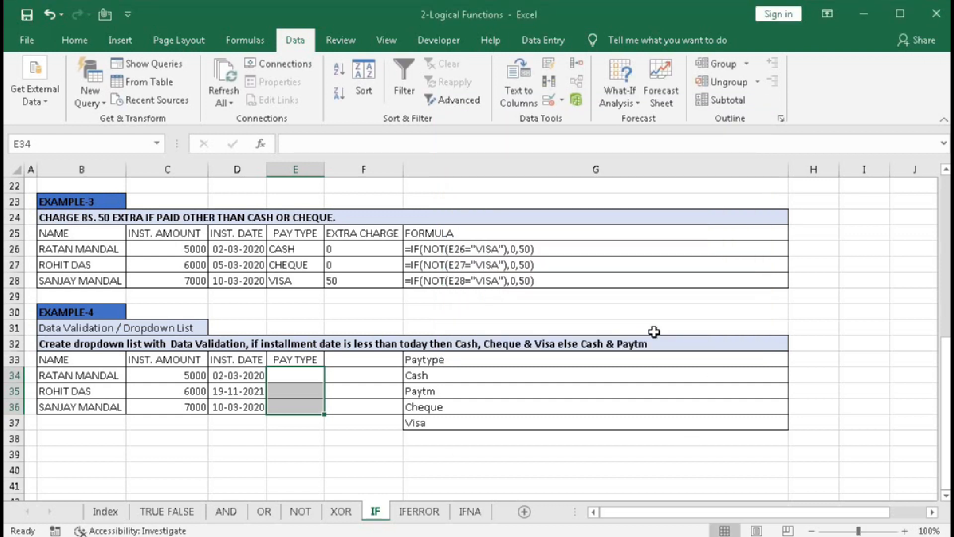
# Review the installment dates in D34 and D36 and examine which pay types the E34 dropdown offers.
pyautogui.click(378, 403)
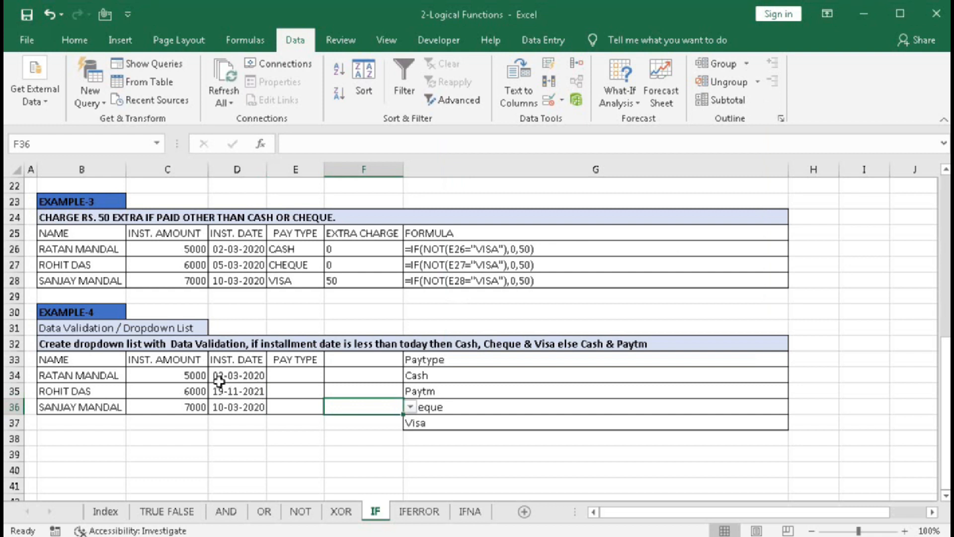
pyautogui.click(242, 378)
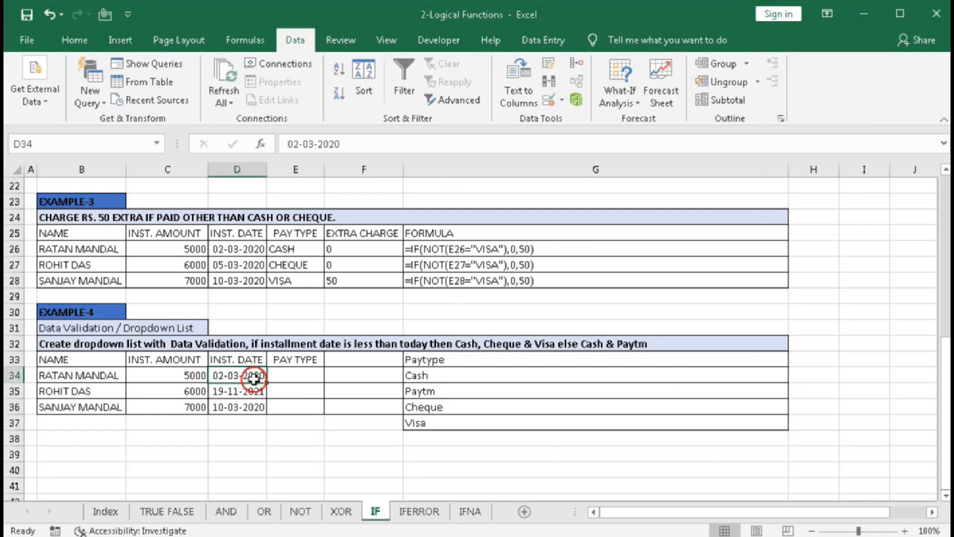
pyautogui.click(222, 410)
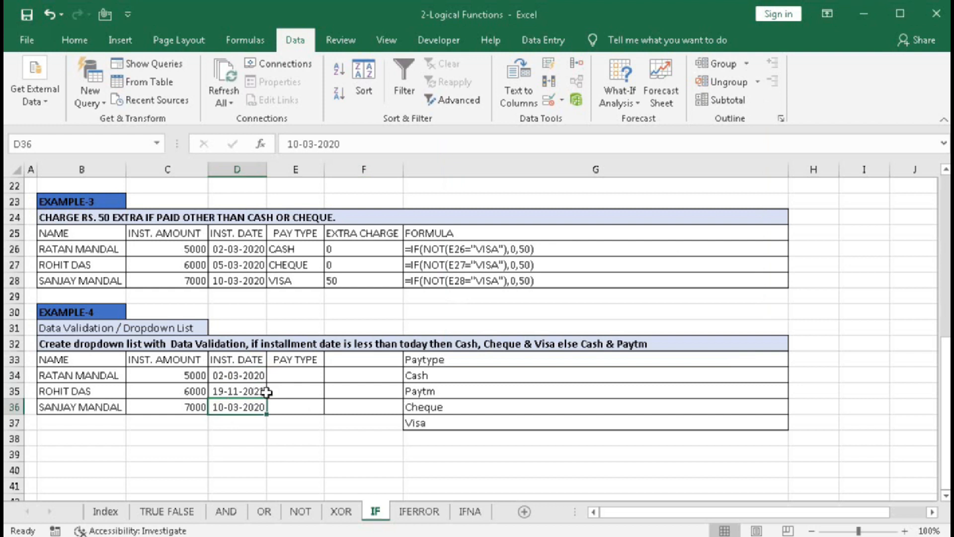
pyautogui.click(291, 377)
pyautogui.click(330, 376)
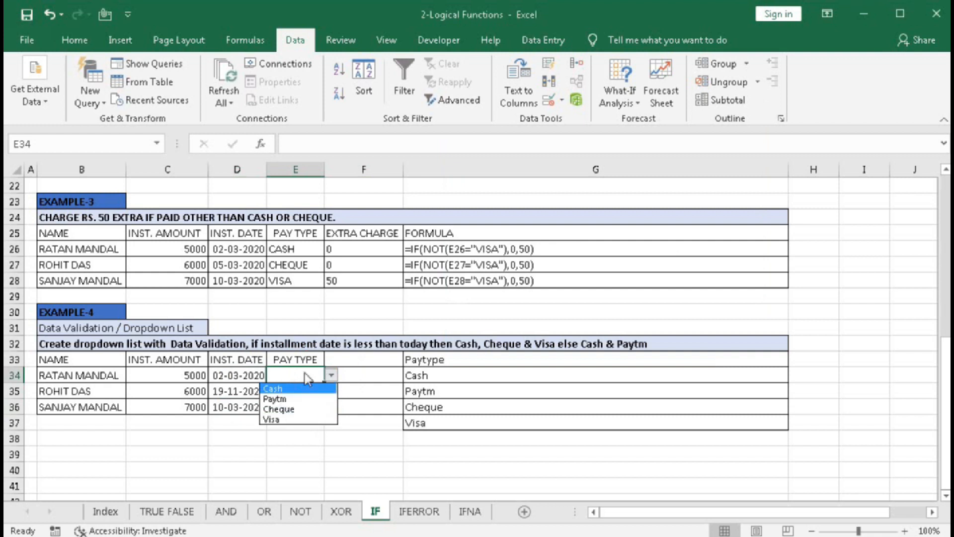
# Change the validation source for E34:E36 to =IF(D34<TODAY(),Type1,Type2) and apply it.
pyautogui.moveTo(305, 374); pyautogui.dragTo(292, 401)
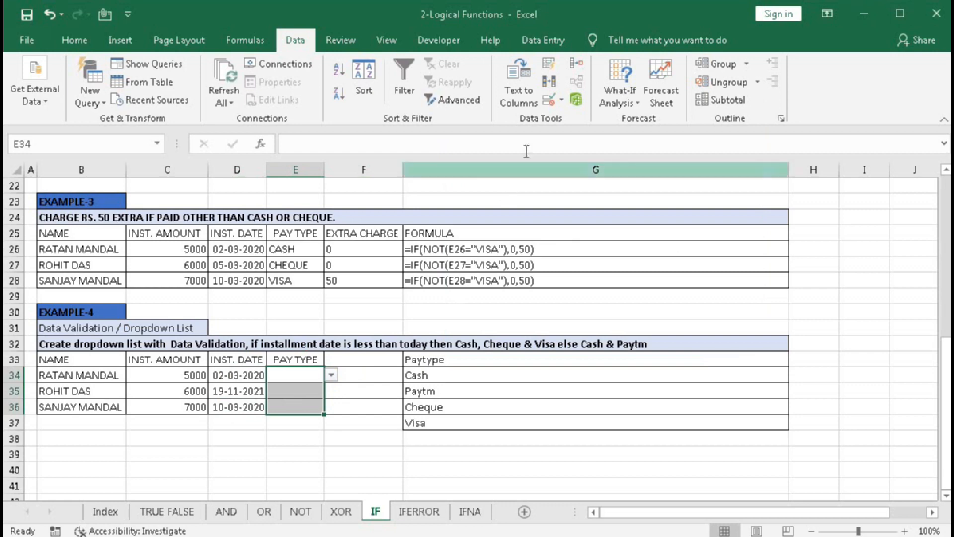
pyautogui.click(549, 101)
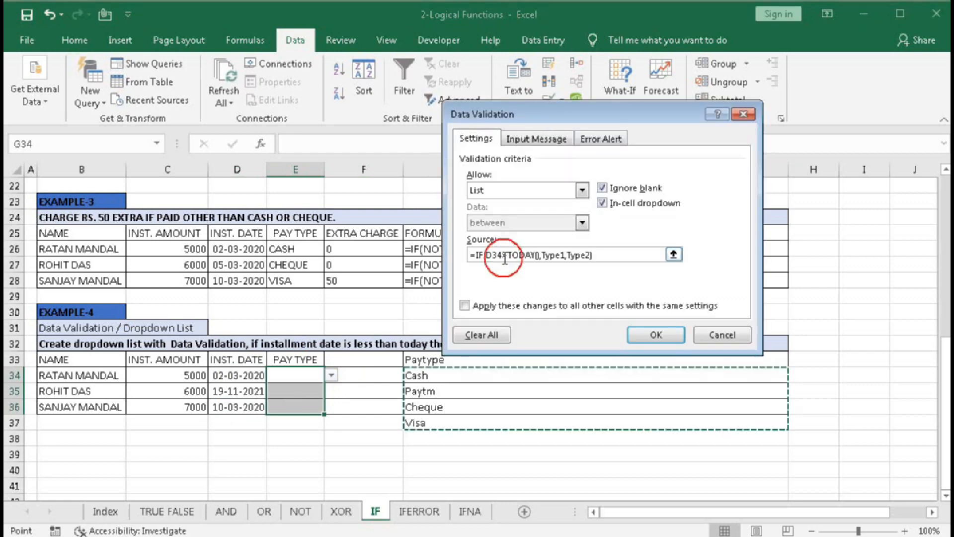
pyautogui.click(507, 256)
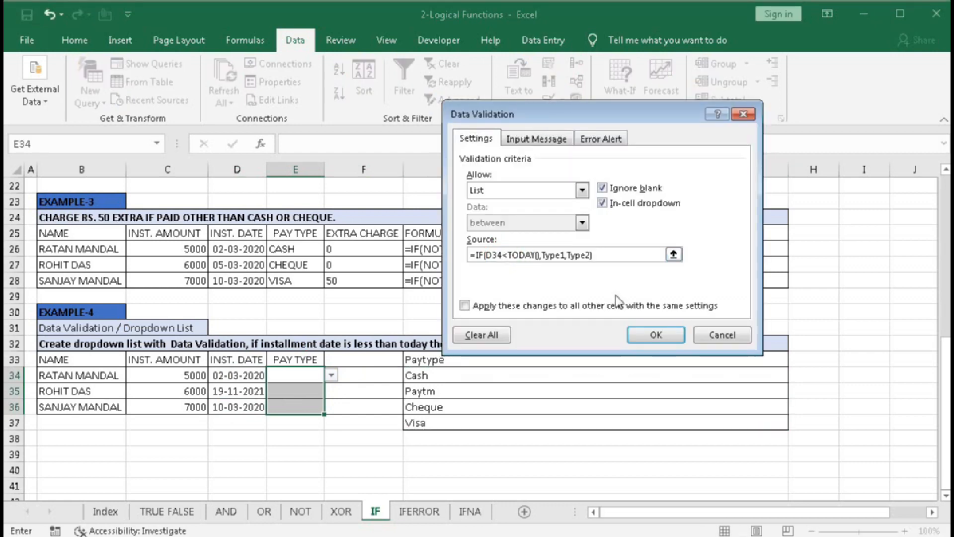
pyautogui.click(656, 334)
# Examine which pay types the E34 dropdown offers under the revised less-than-today condition.
pyautogui.click(349, 406)
pyautogui.click(318, 376)
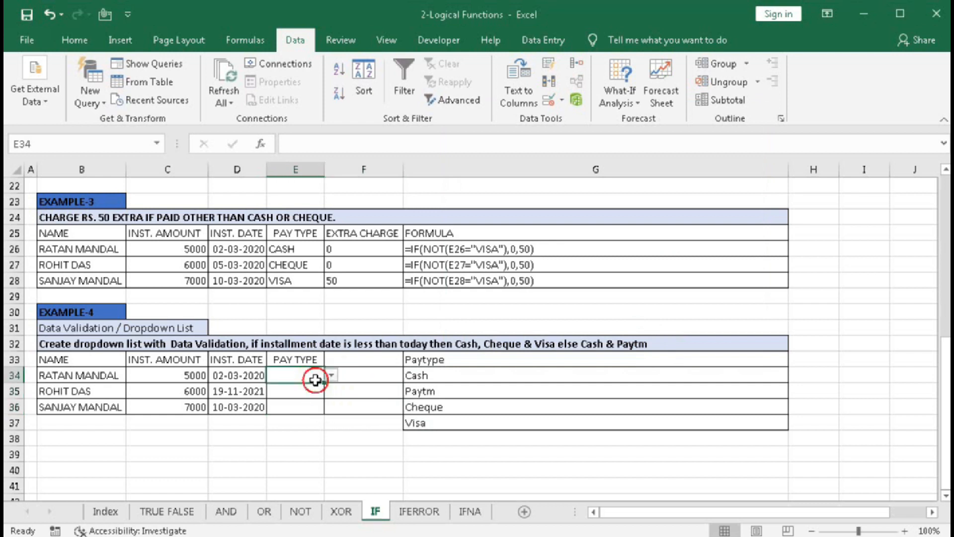
pyautogui.click(331, 376)
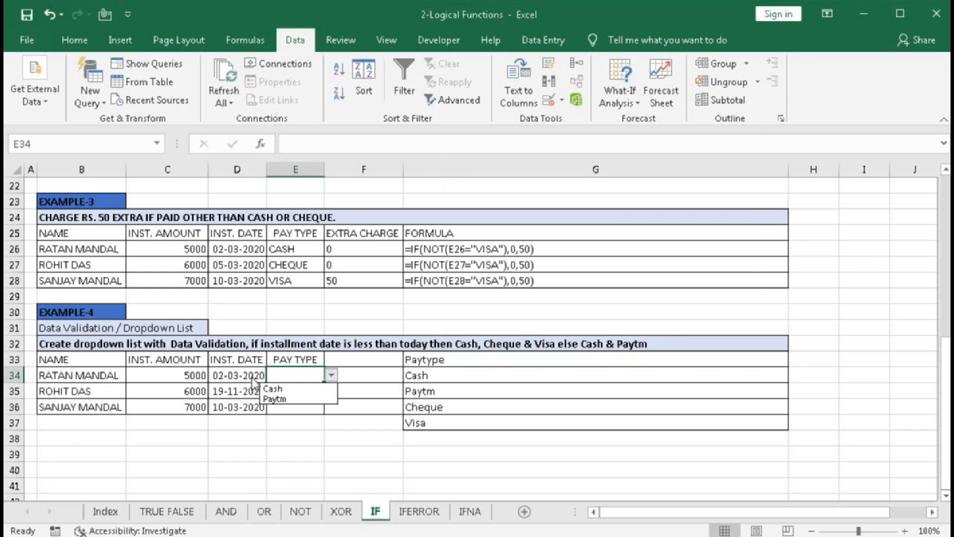
# Choose Cash as the pay type in E34 and Visa in E35 from their validation dropdowns.
pyautogui.click(291, 389)
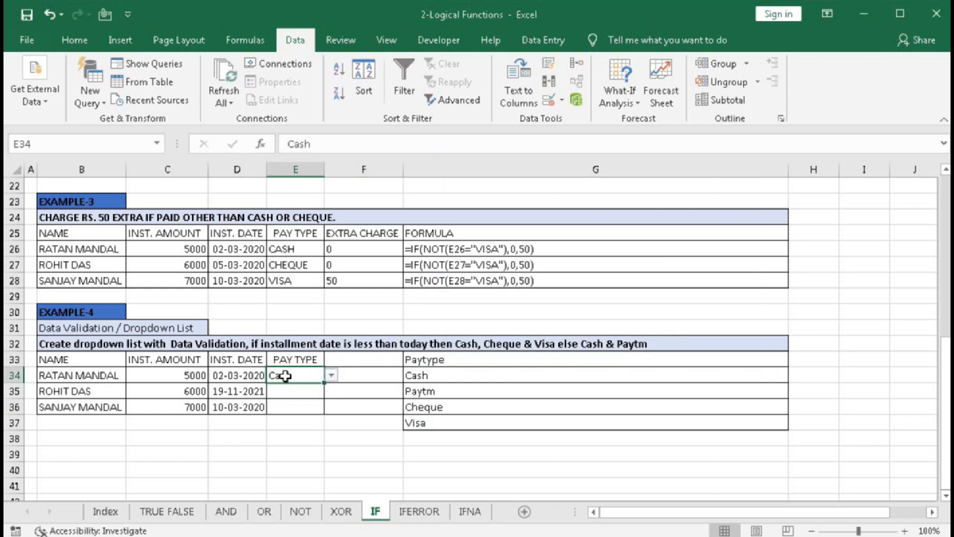
pyautogui.click(313, 390)
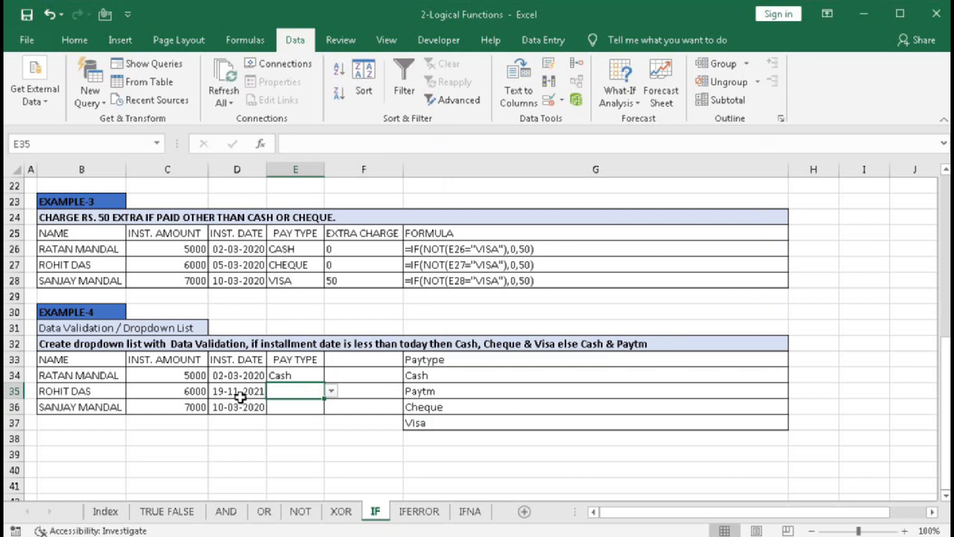
pyautogui.click(331, 391)
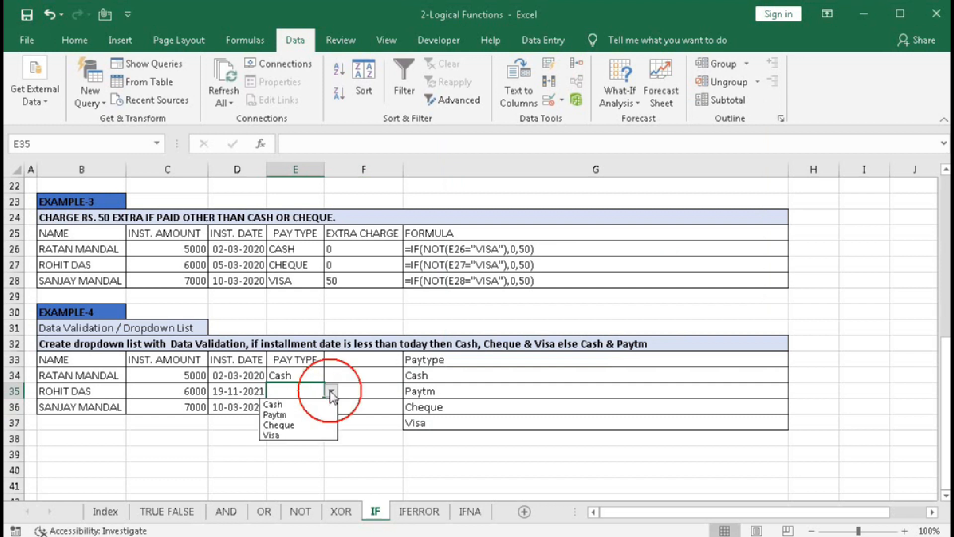
pyautogui.click(298, 435)
# Try Cash as the pay type in E36, replace it with Paytm from the same dropdown, and return to the start of the IF sheet.
pyautogui.click(304, 404)
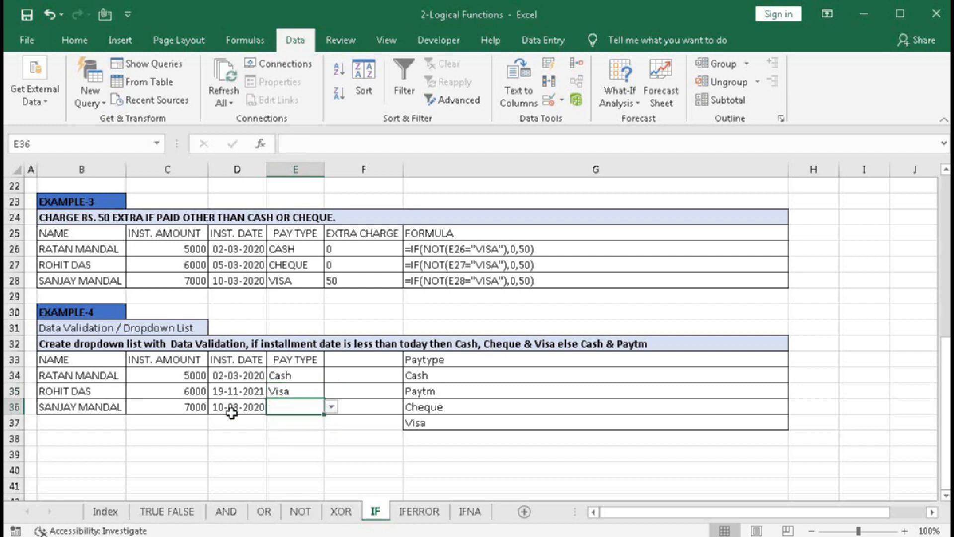
pyautogui.click(331, 407)
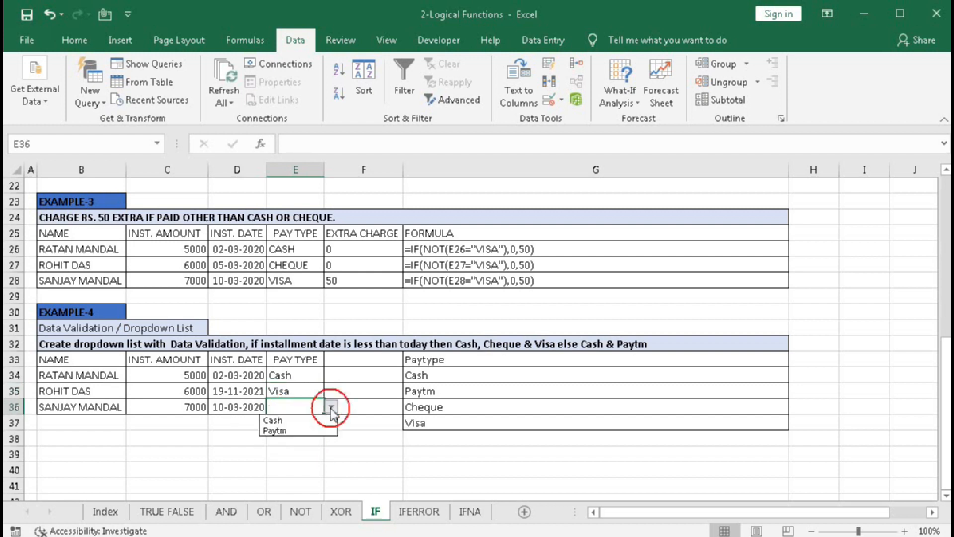
pyautogui.click(294, 420)
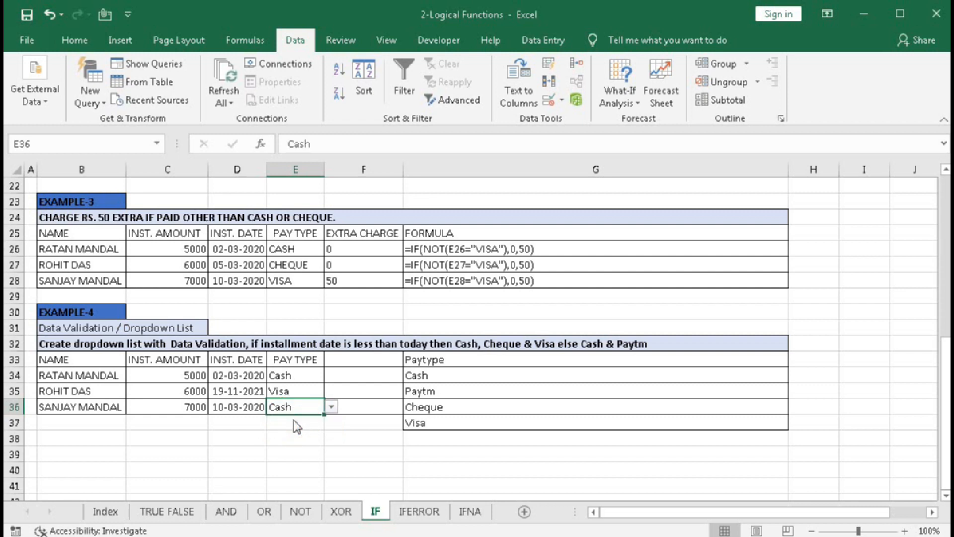
pyautogui.click(331, 407)
pyautogui.click(297, 429)
pyautogui.click(297, 428)
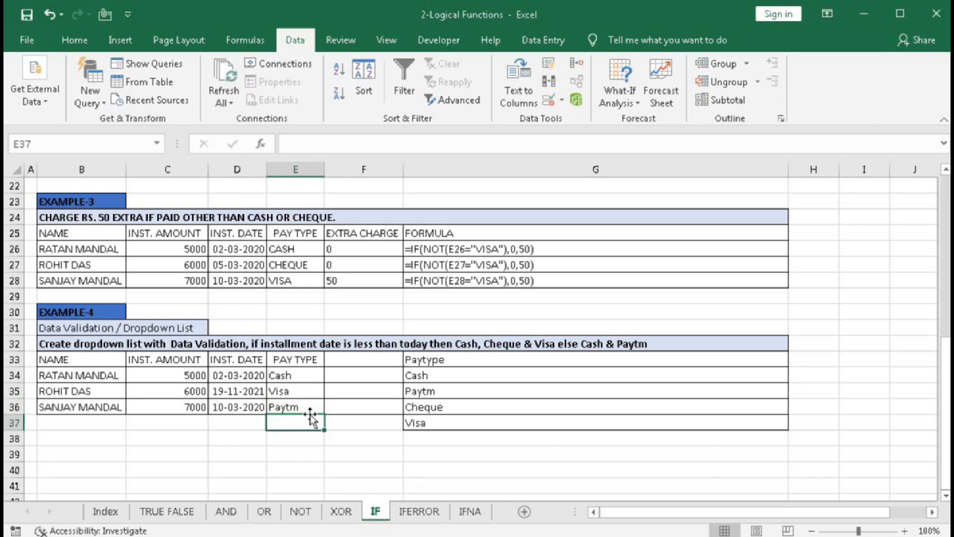
pyautogui.click(308, 437)
pyautogui.scroll(7, 308, 436)
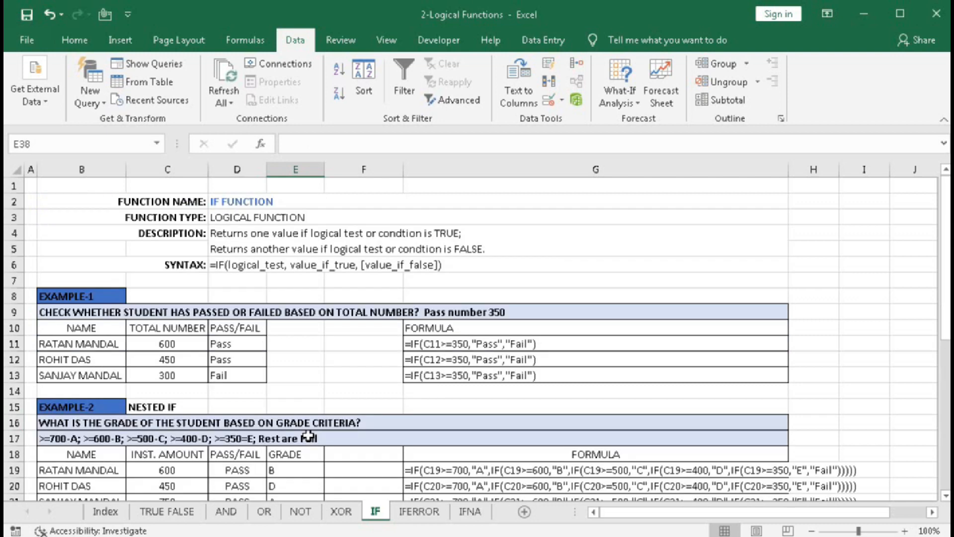